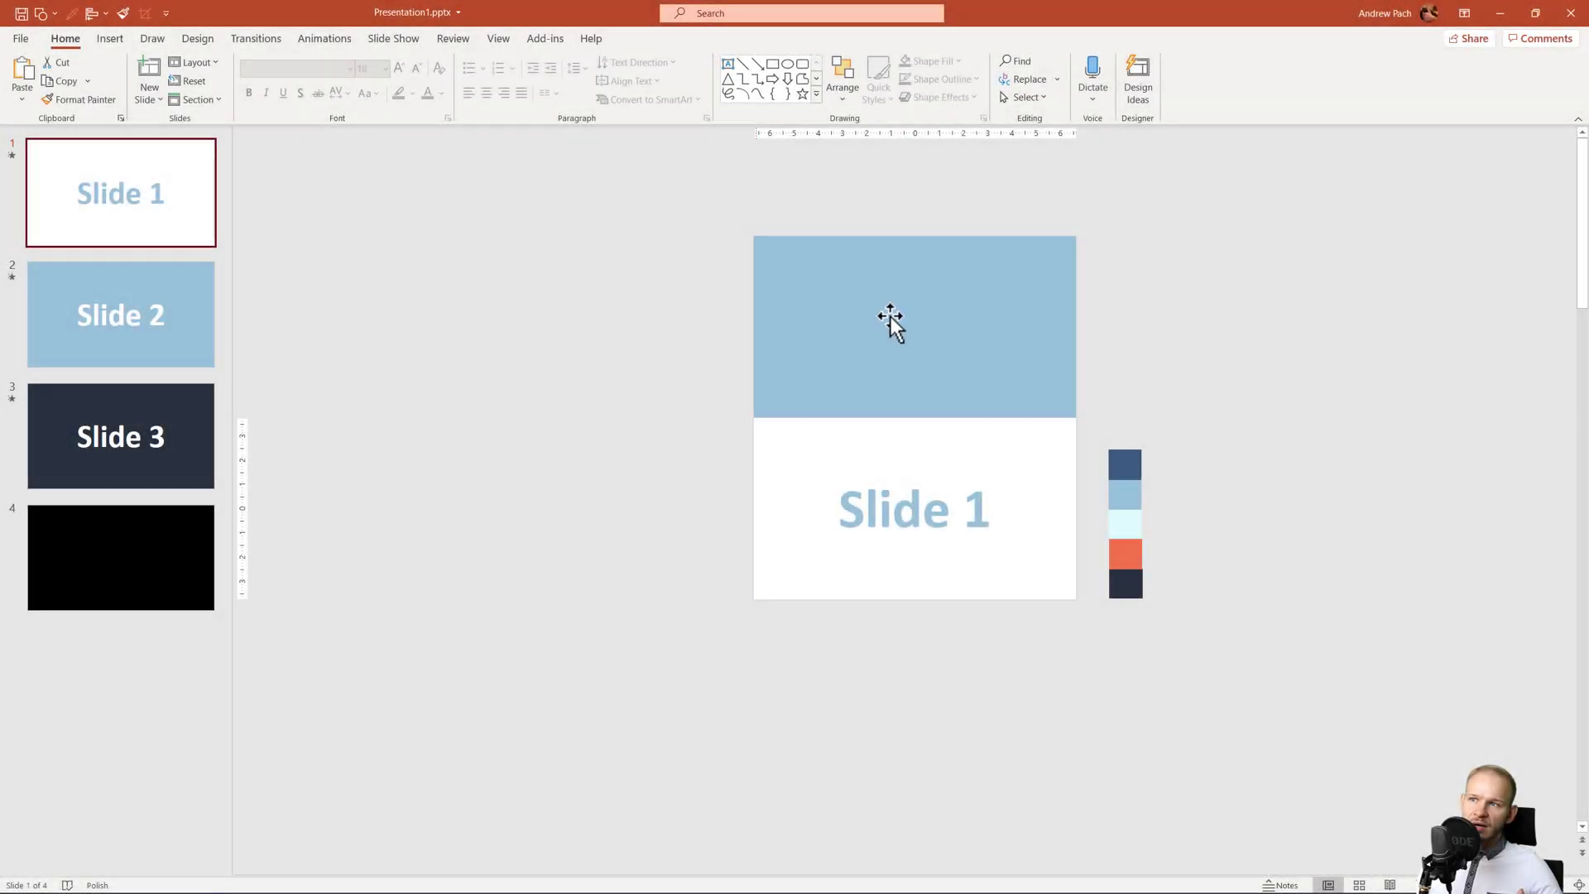
Pull apart the three stacked demo rectangles, select all of them, and delete them.
left_click_drag(891, 320, 716, 267)
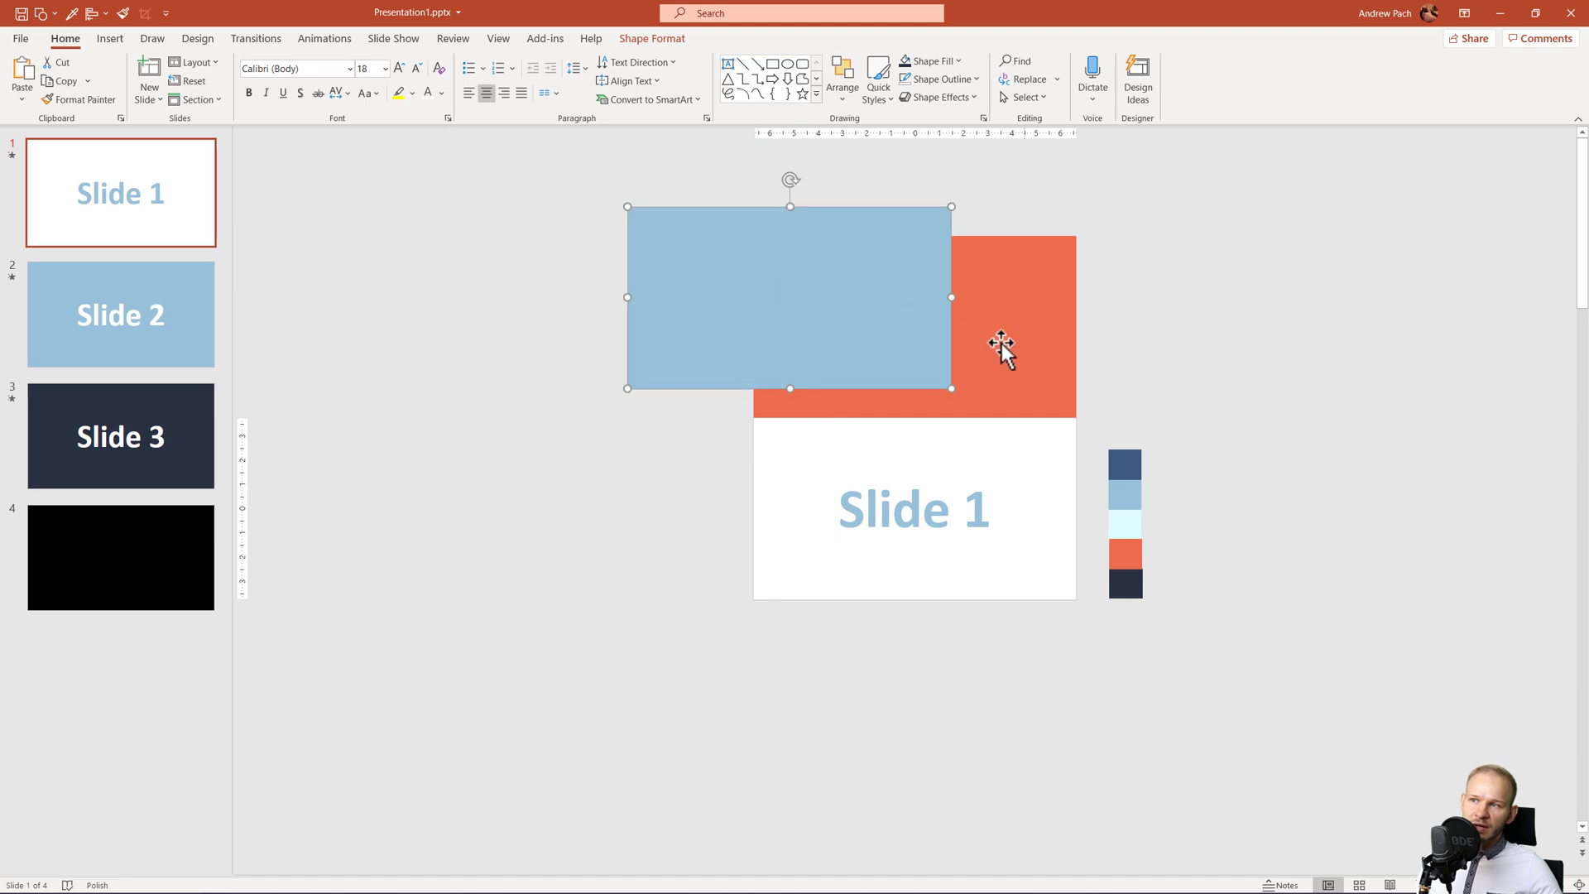
left_click_drag(1000, 344, 947, 340)
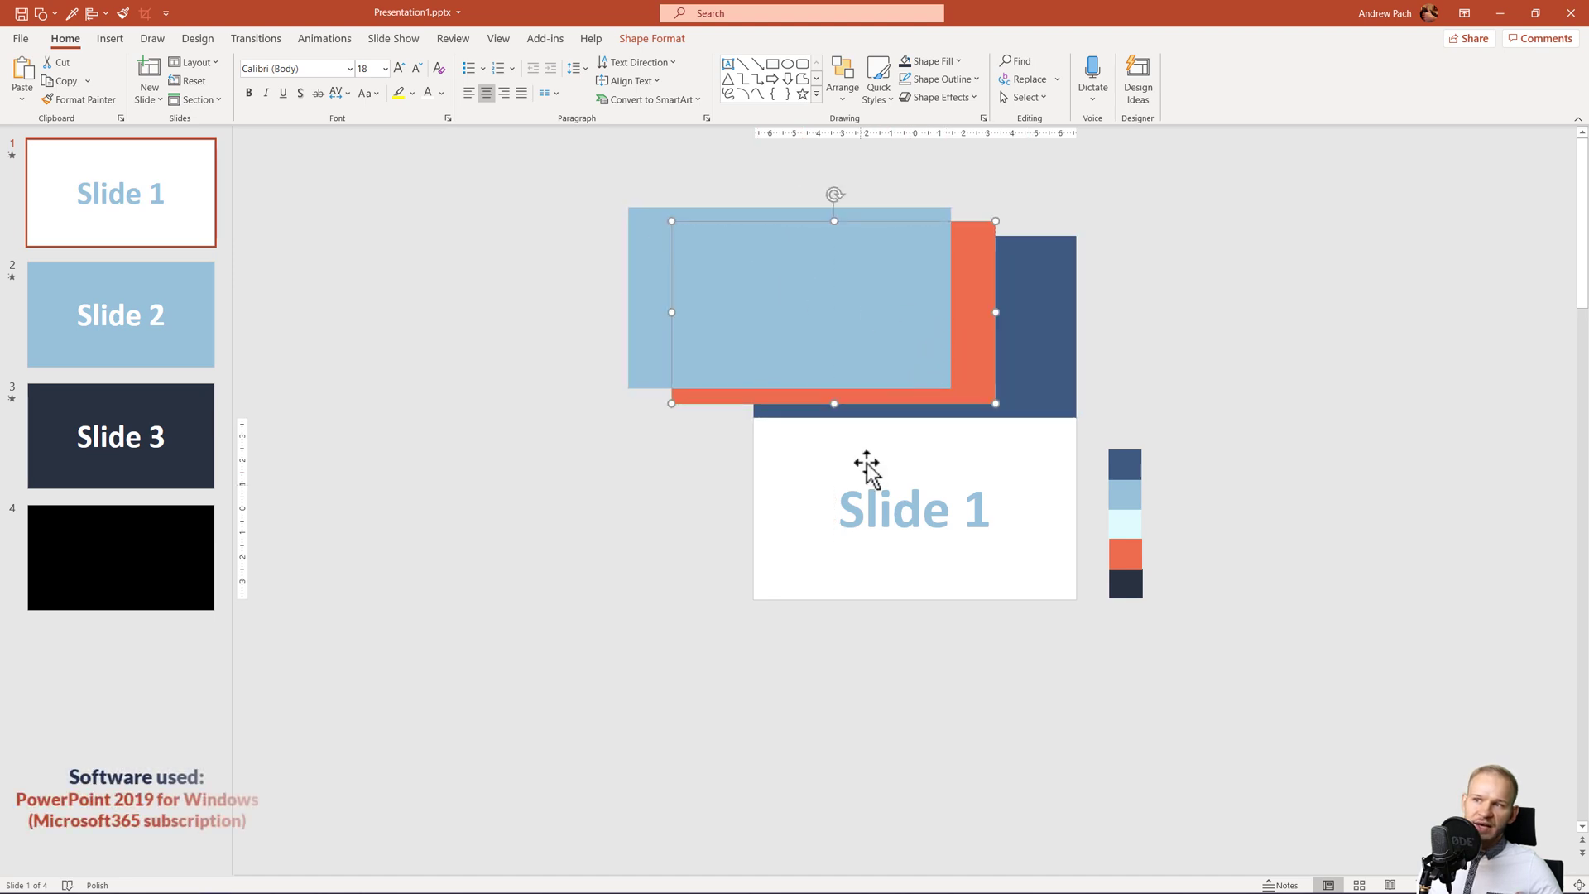
left_click_drag(460, 163, 1209, 437)
key("Delete")
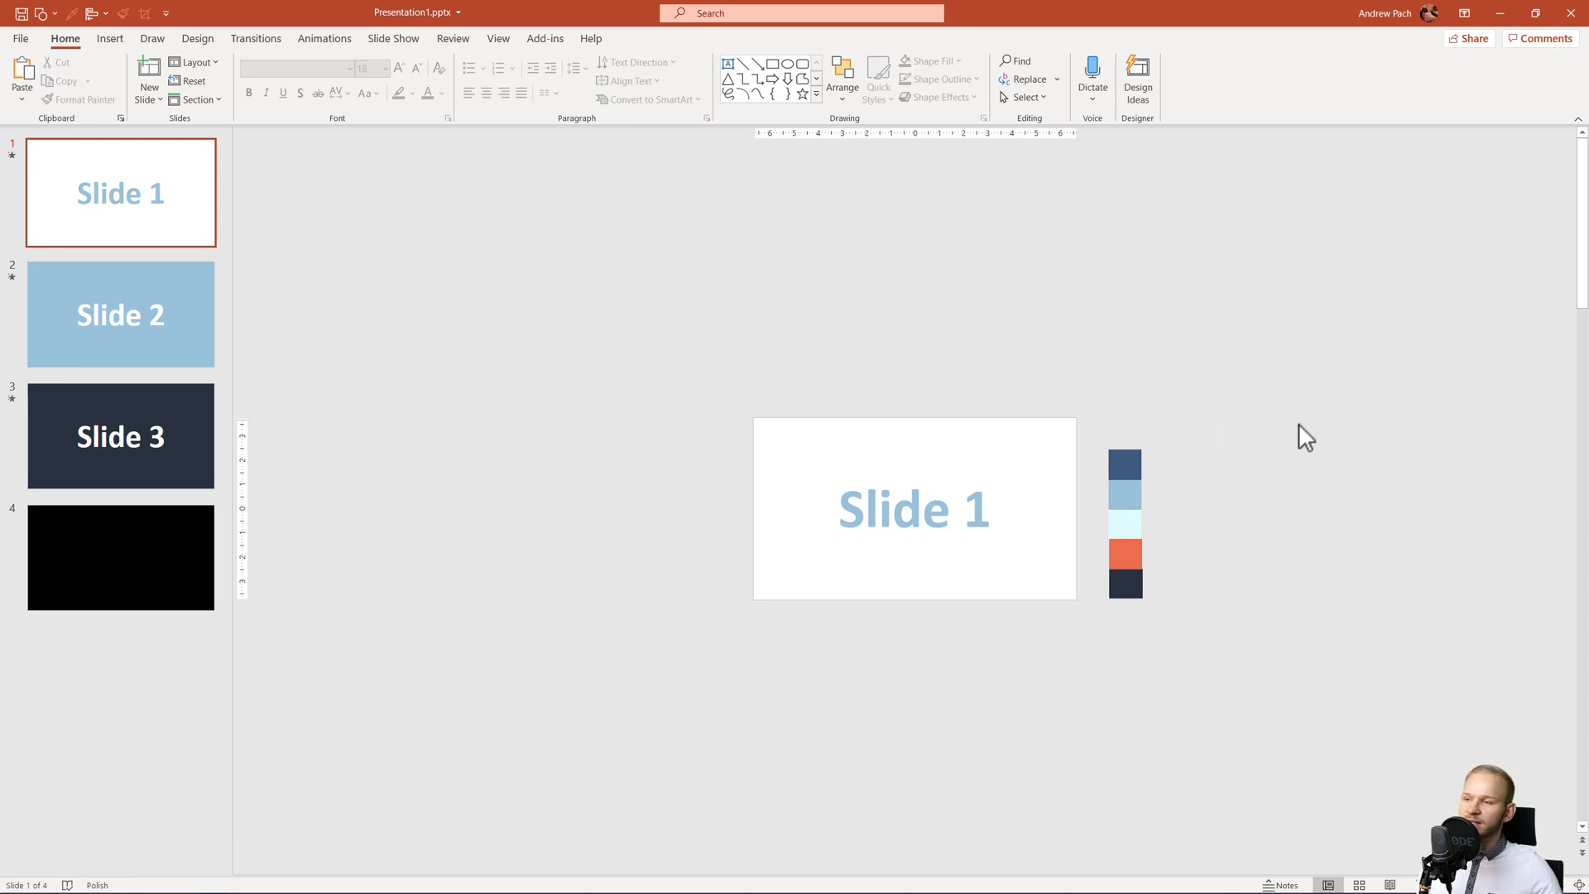
Draw a Rectangle shape spanning Slide 1 from its top-left to its bottom-right corner.
scroll(1299, 424, "up", 5)
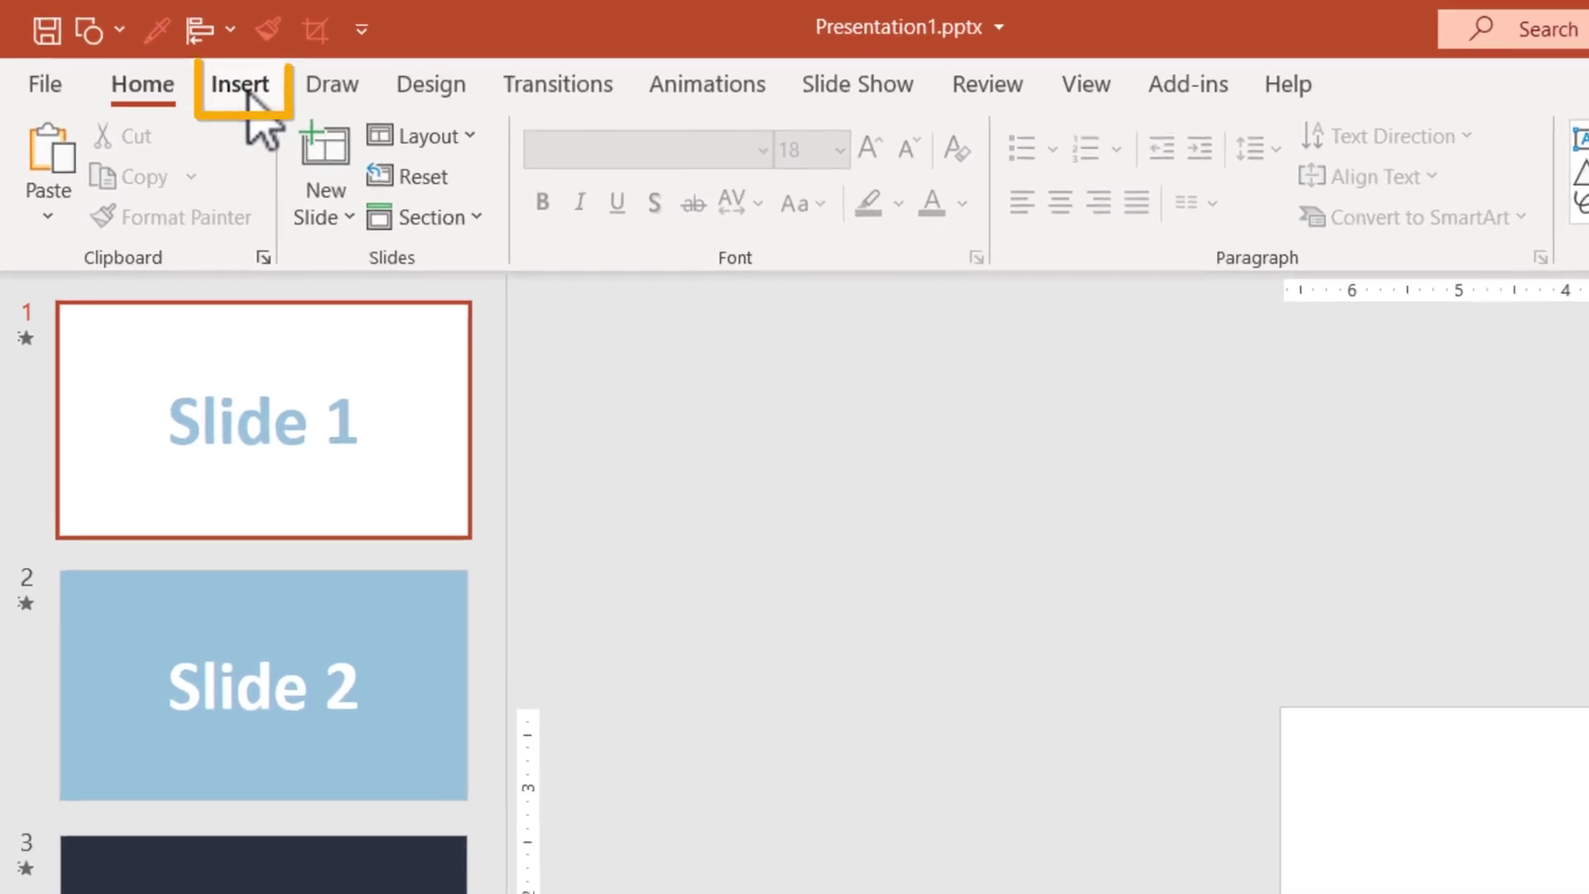
left_click(111, 40)
left_click(564, 231)
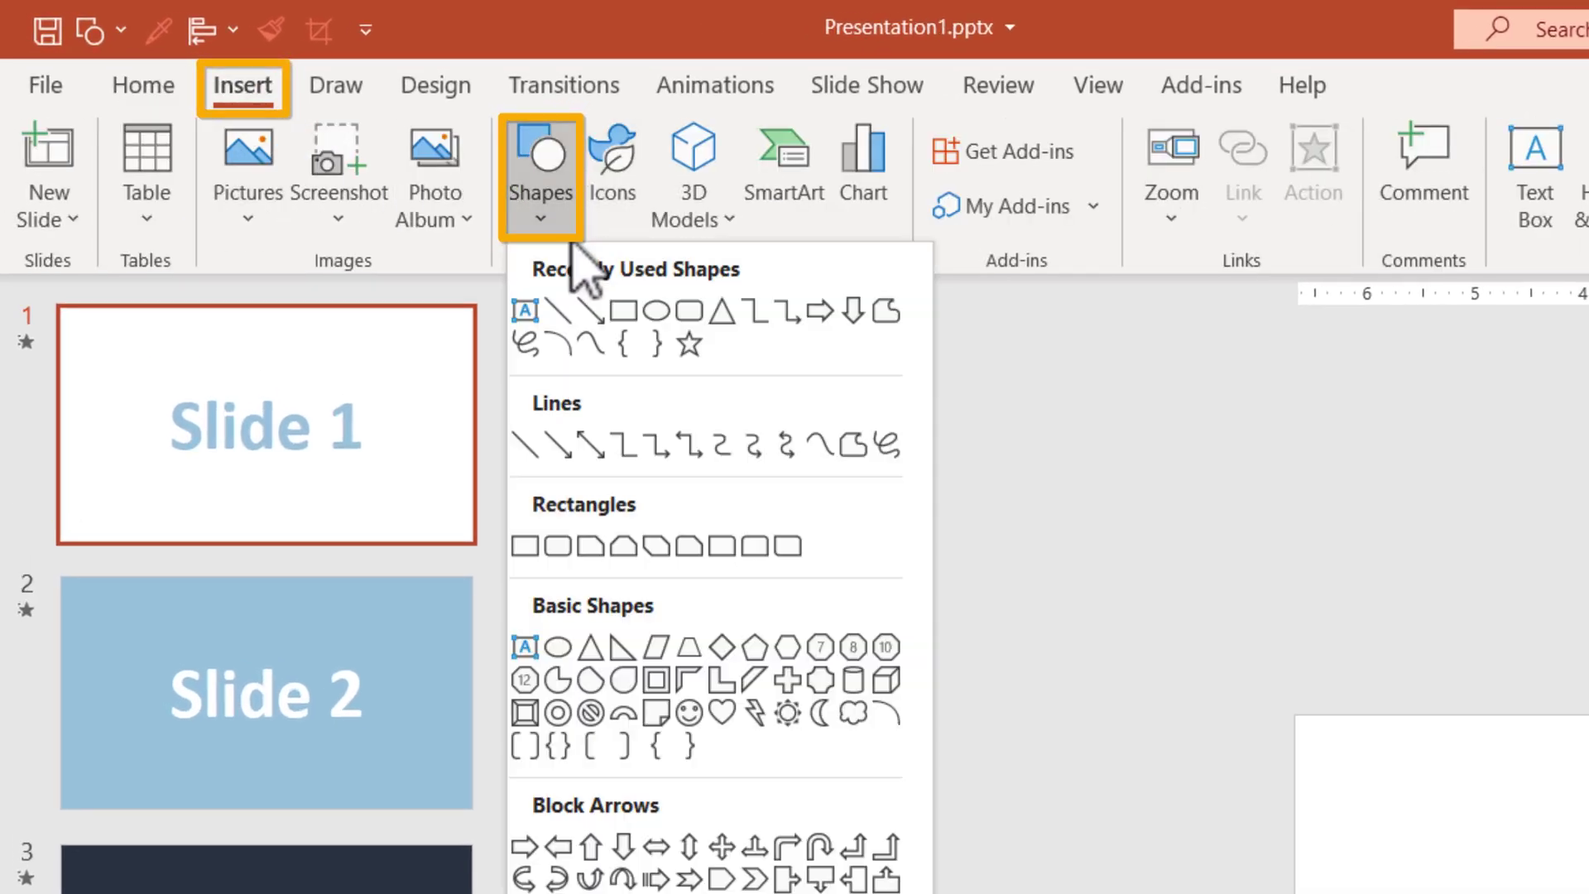
left_click(629, 311)
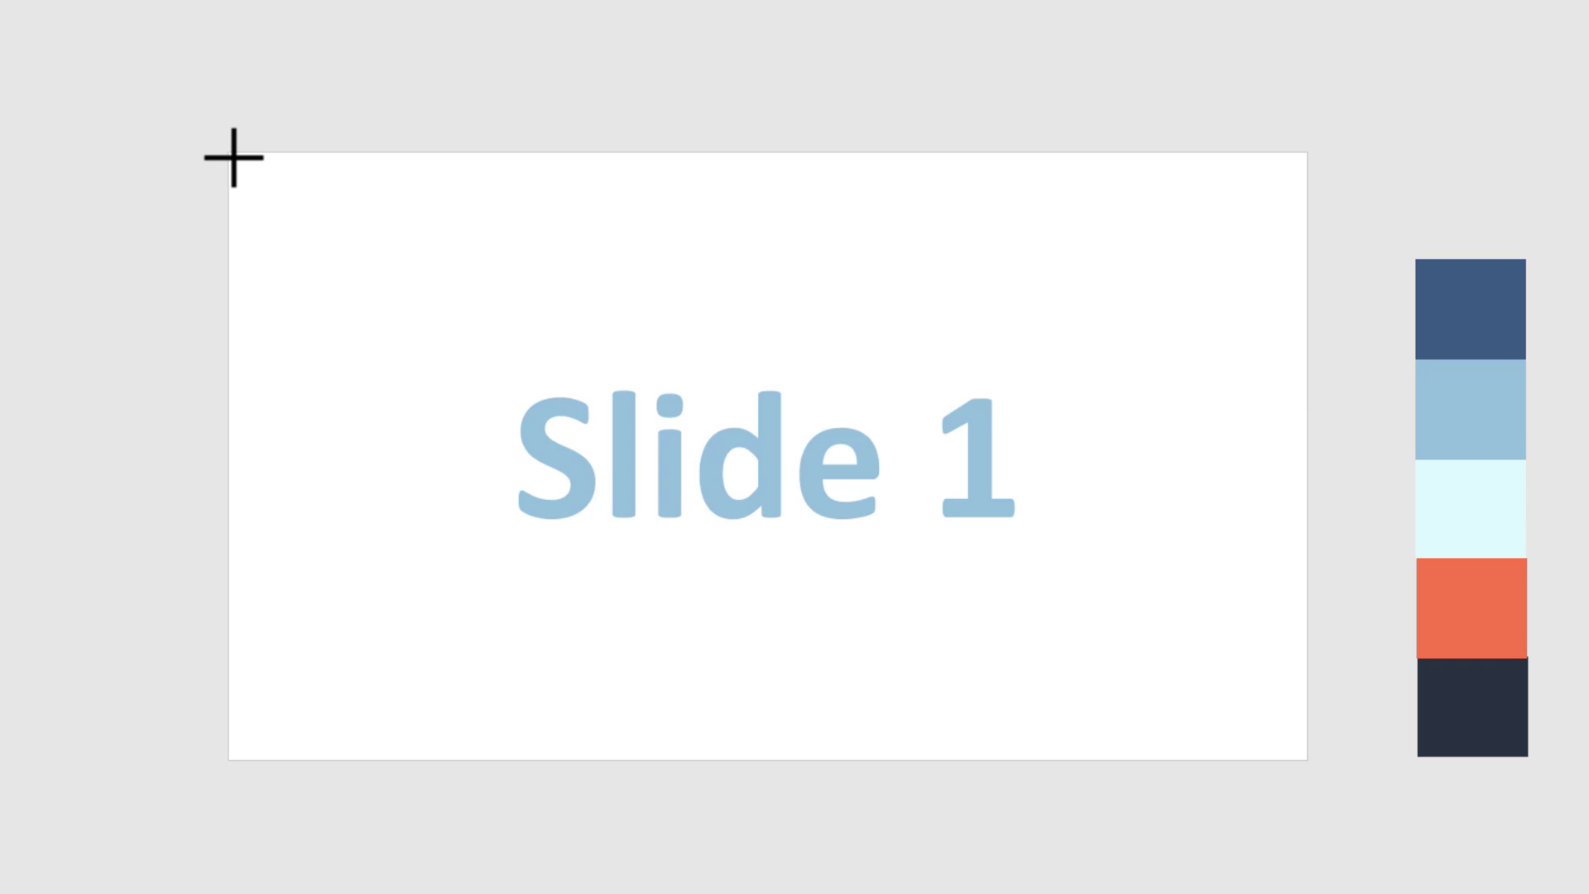
mouse_move(231, 156)
left_mouse_down()
mouse_move(837, 544)
mouse_move(1305, 759)
left_mouse_up()
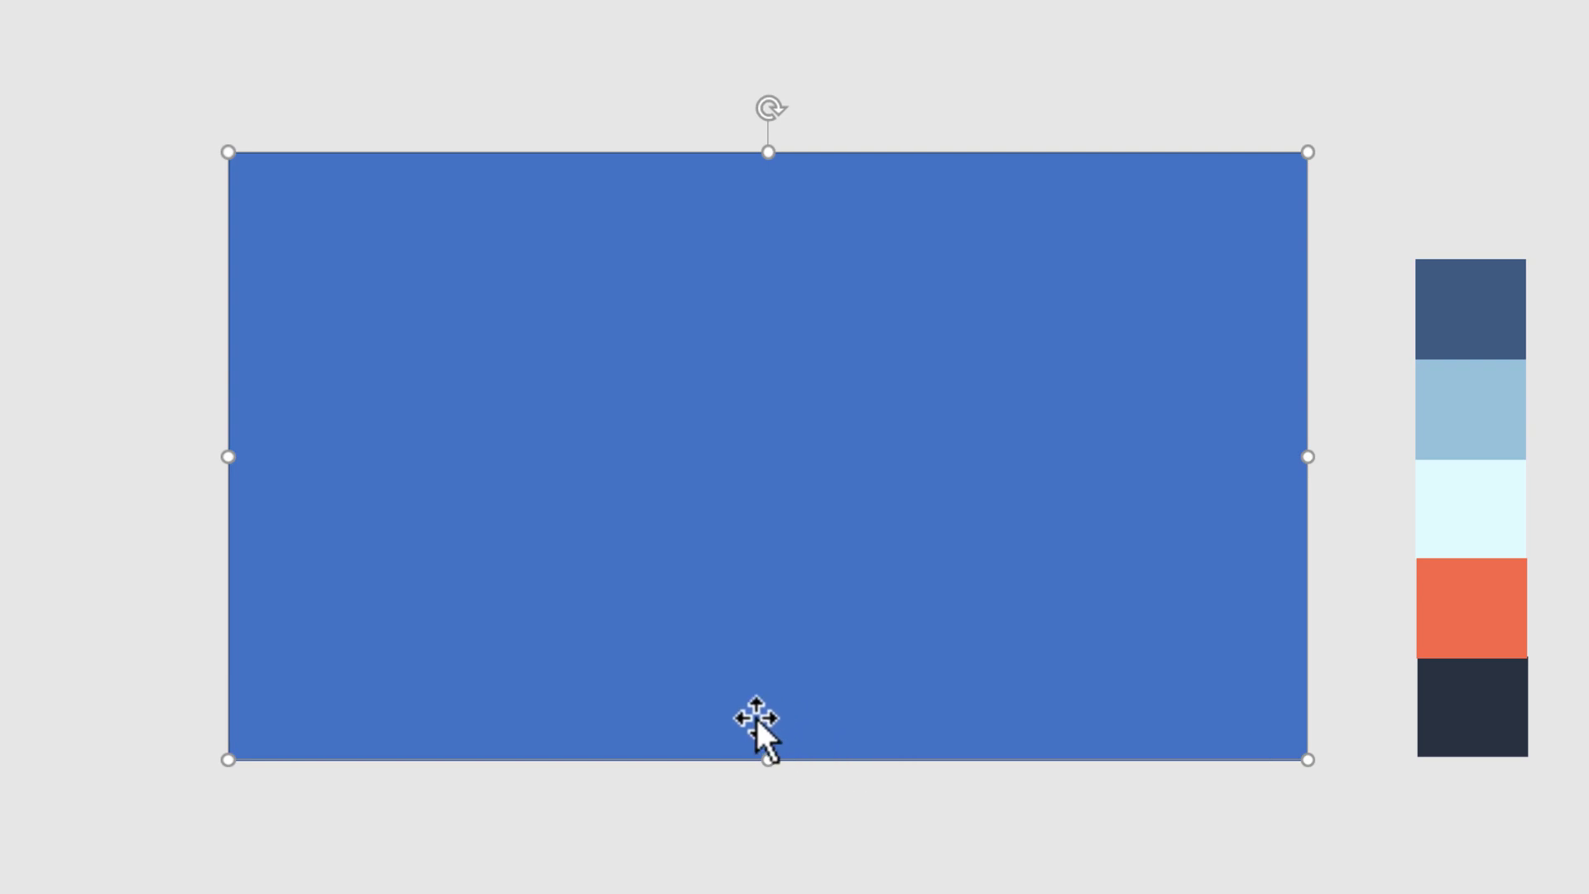
Move the blue rectangle up so its bottom edge meets the slide's top edge.
left_click_drag(757, 719, 756, 109)
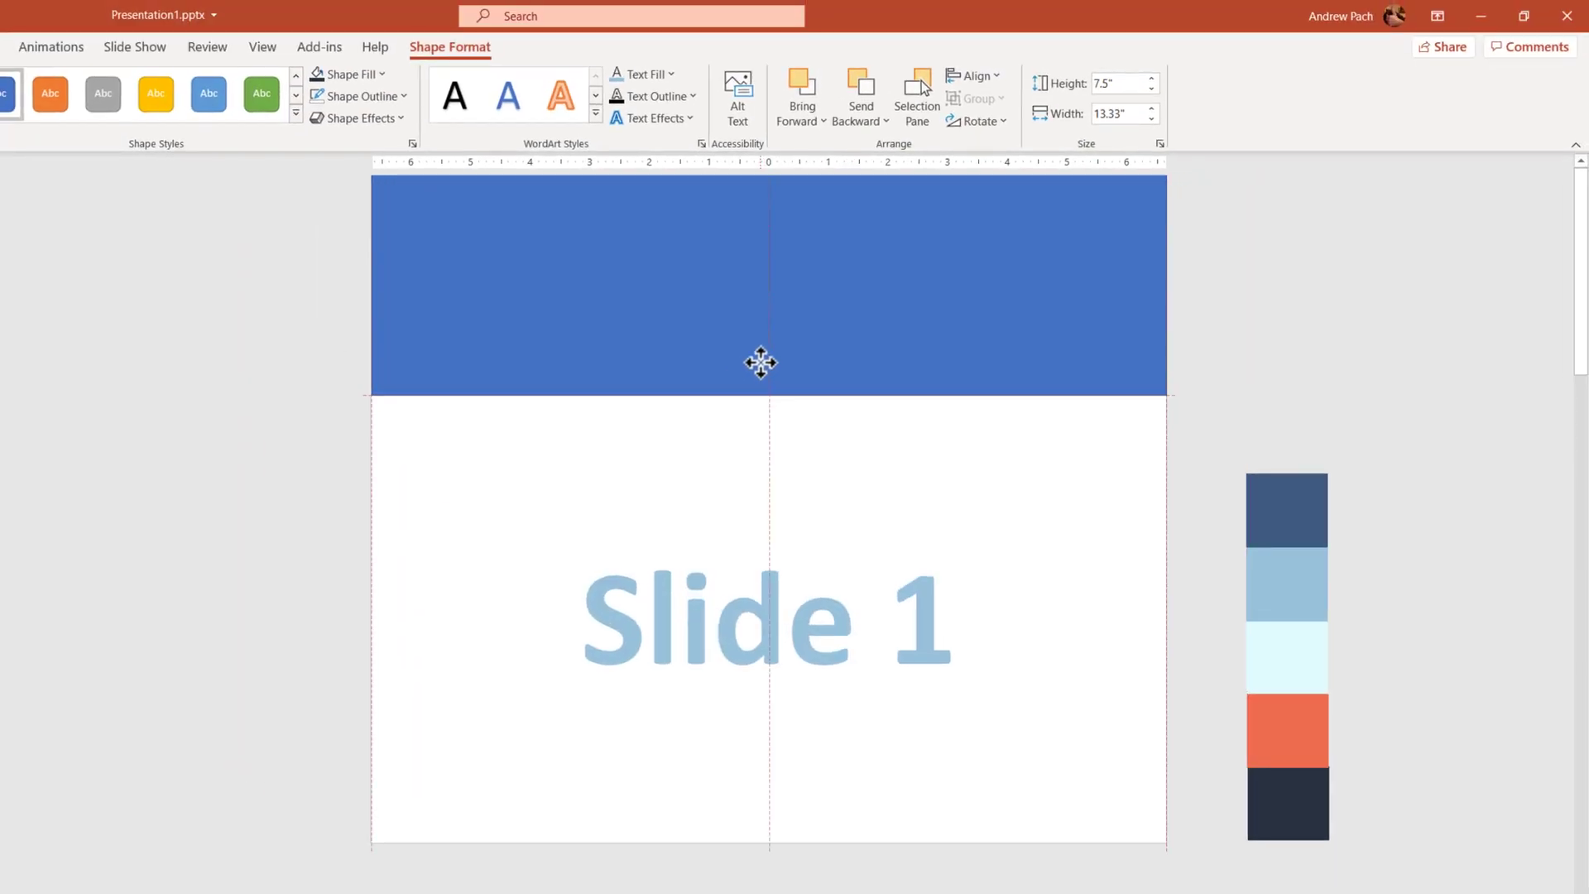
left_click_drag(760, 363, 761, 362)
scroll(838, 443, "up", 3)
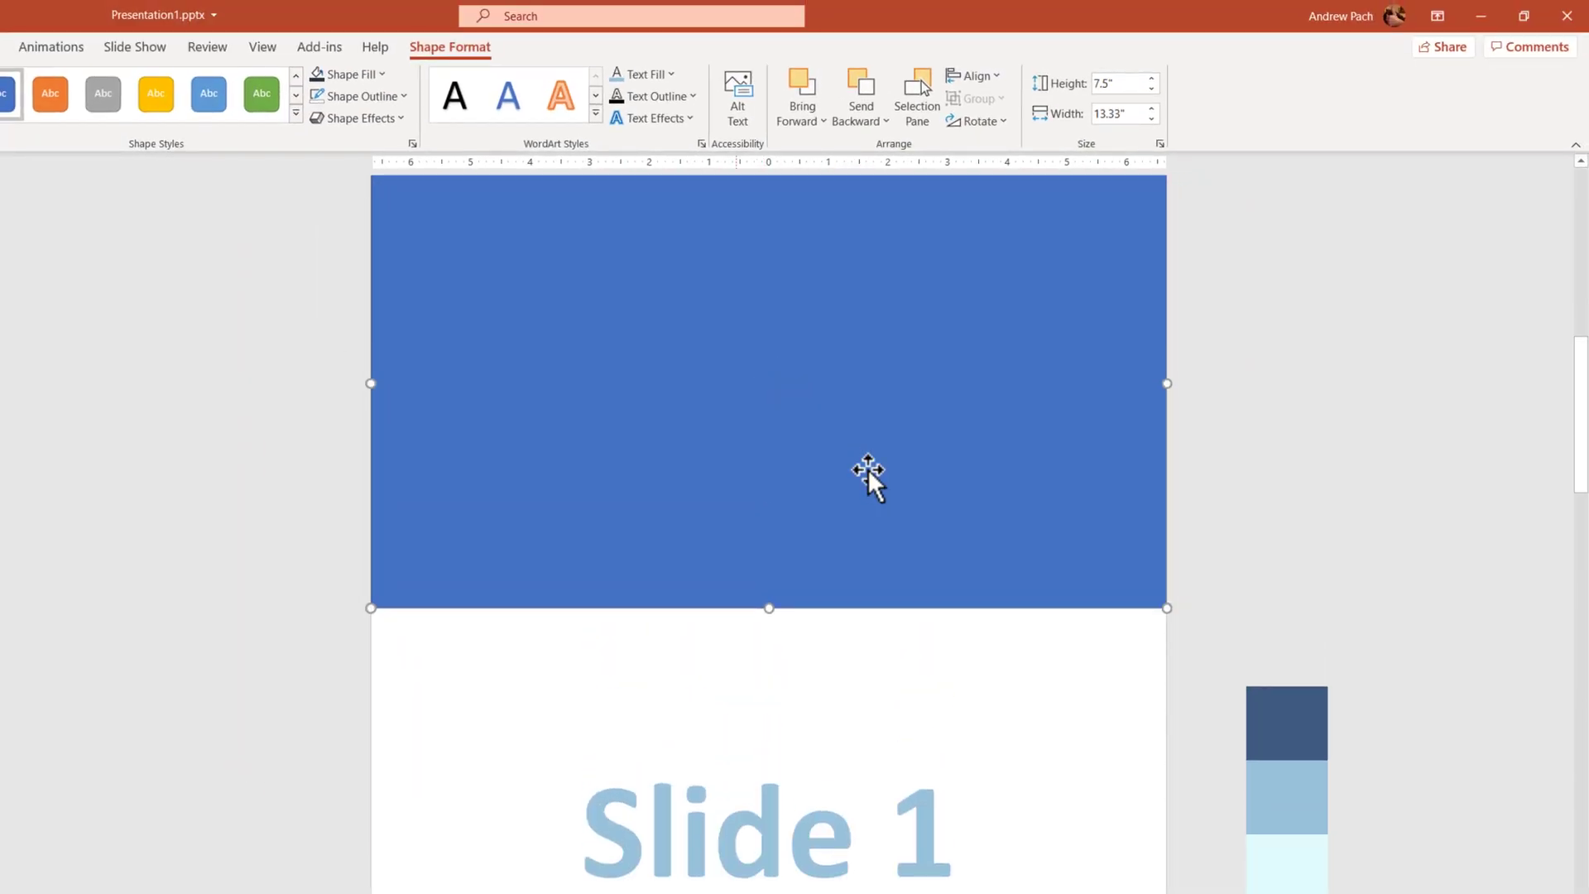
Confirm in Format Shape's Size & Properties that the position is 0" horizontal, -7.5" vertical.
right_click(814, 522)
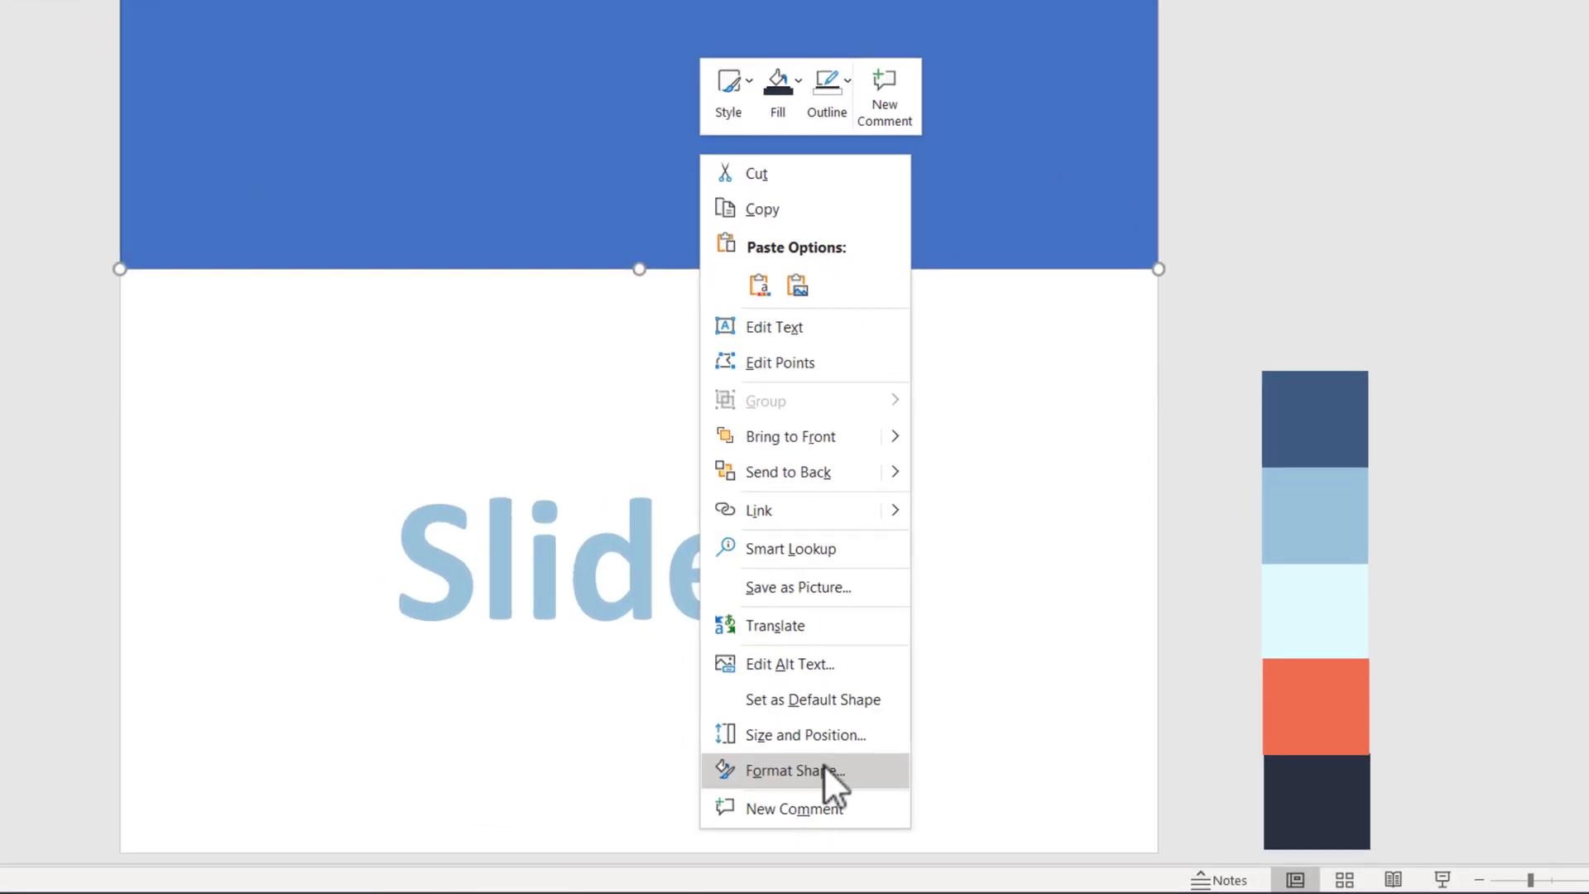
left_click(822, 764)
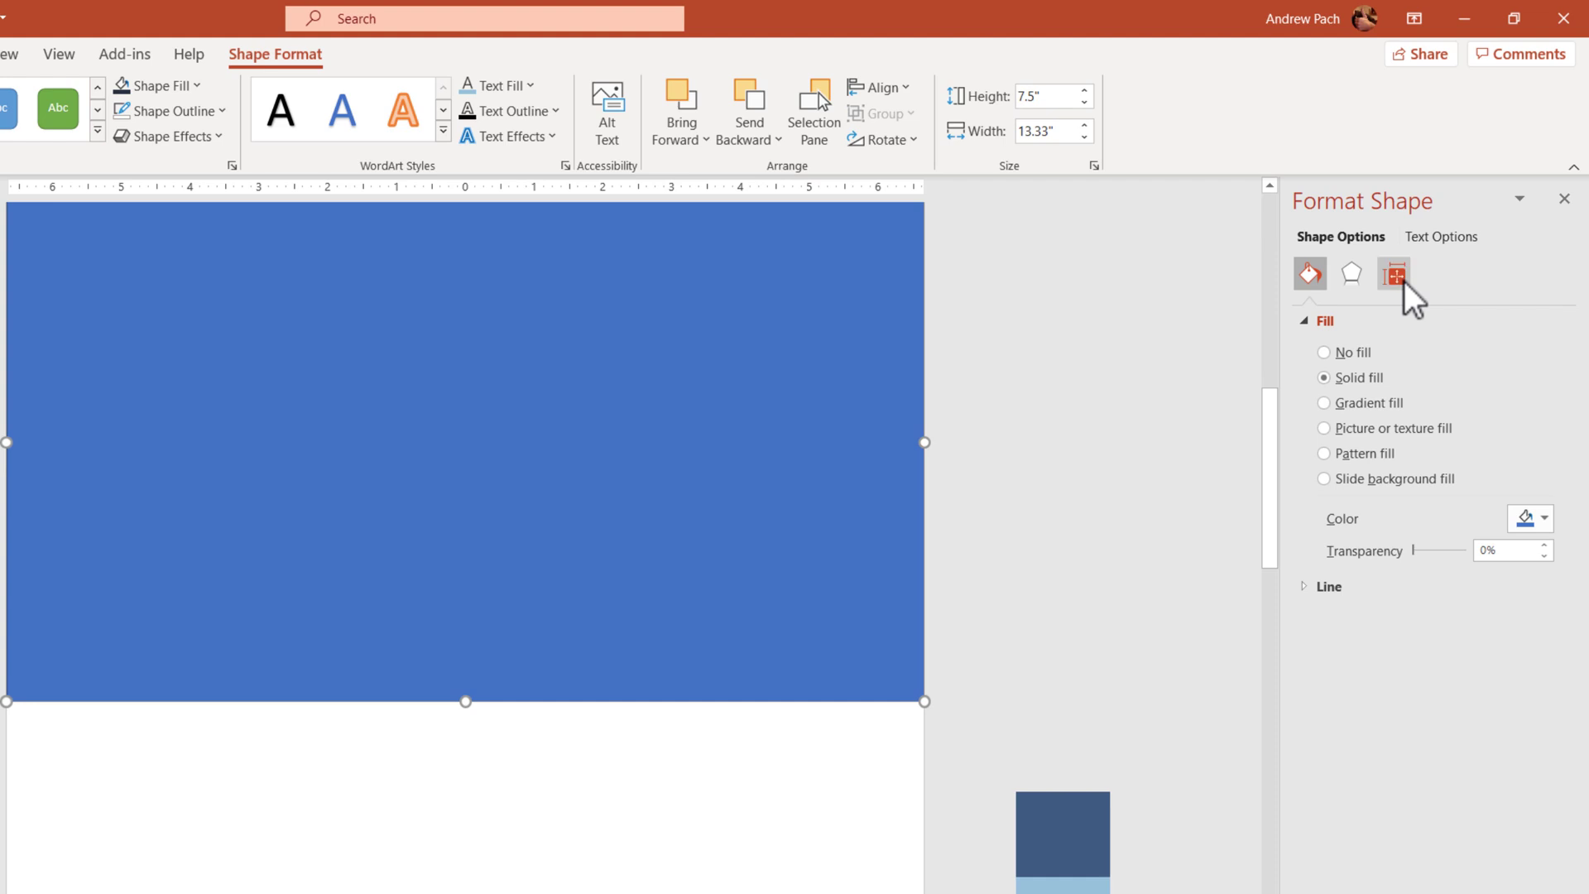
left_click(1404, 281)
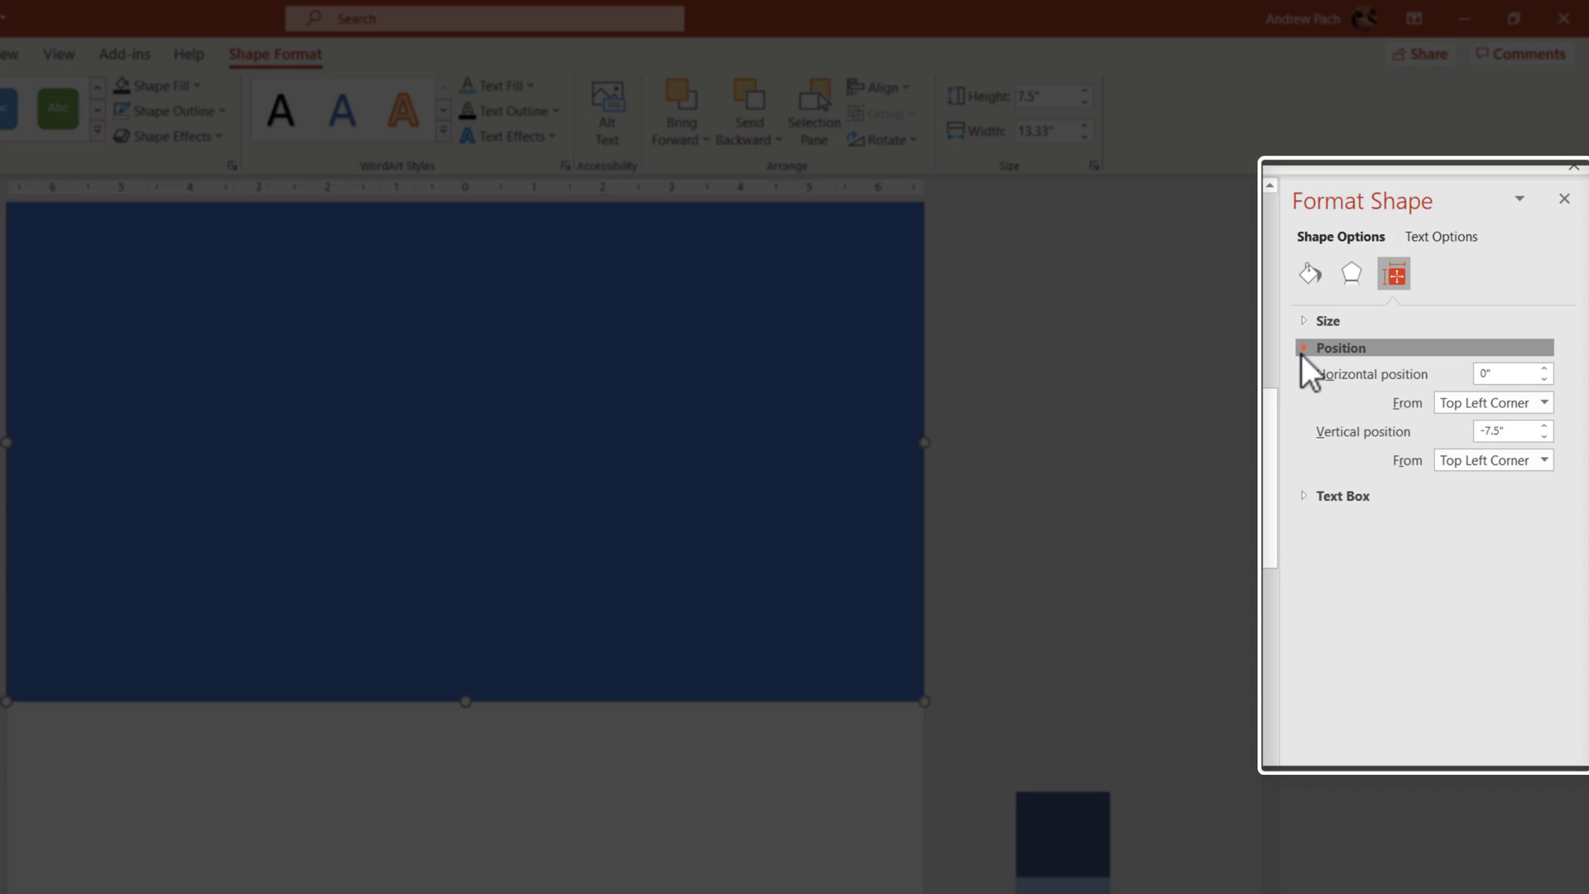
left_click(1305, 348)
left_click(1303, 348)
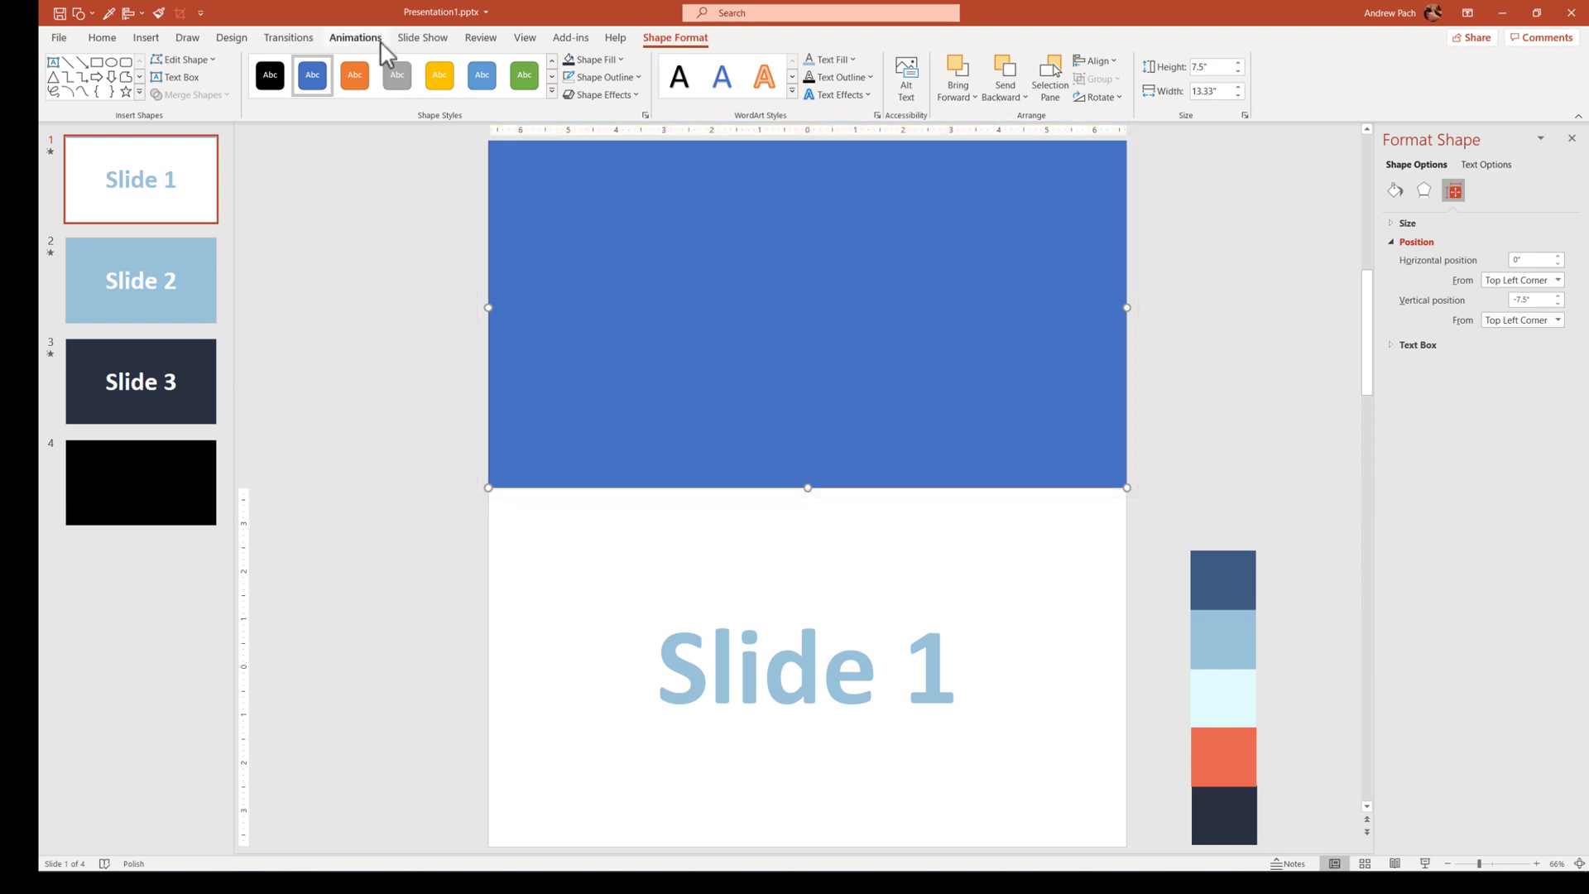
Give the blue rectangle a Lines motion path and show it in the Animation Pane.
left_click(356, 38)
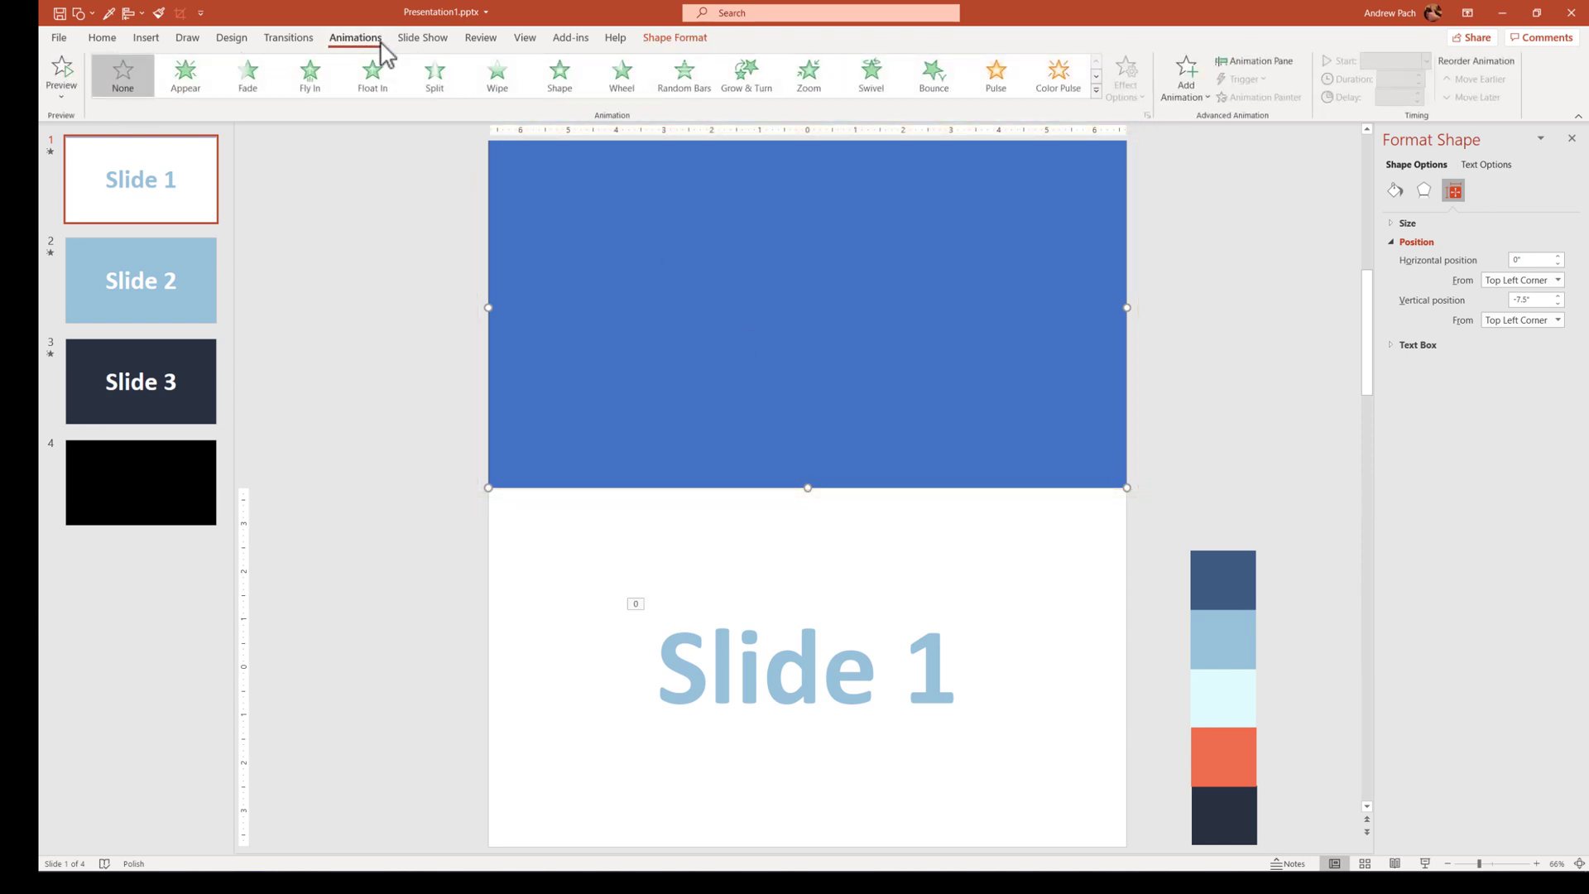
left_click(1096, 89)
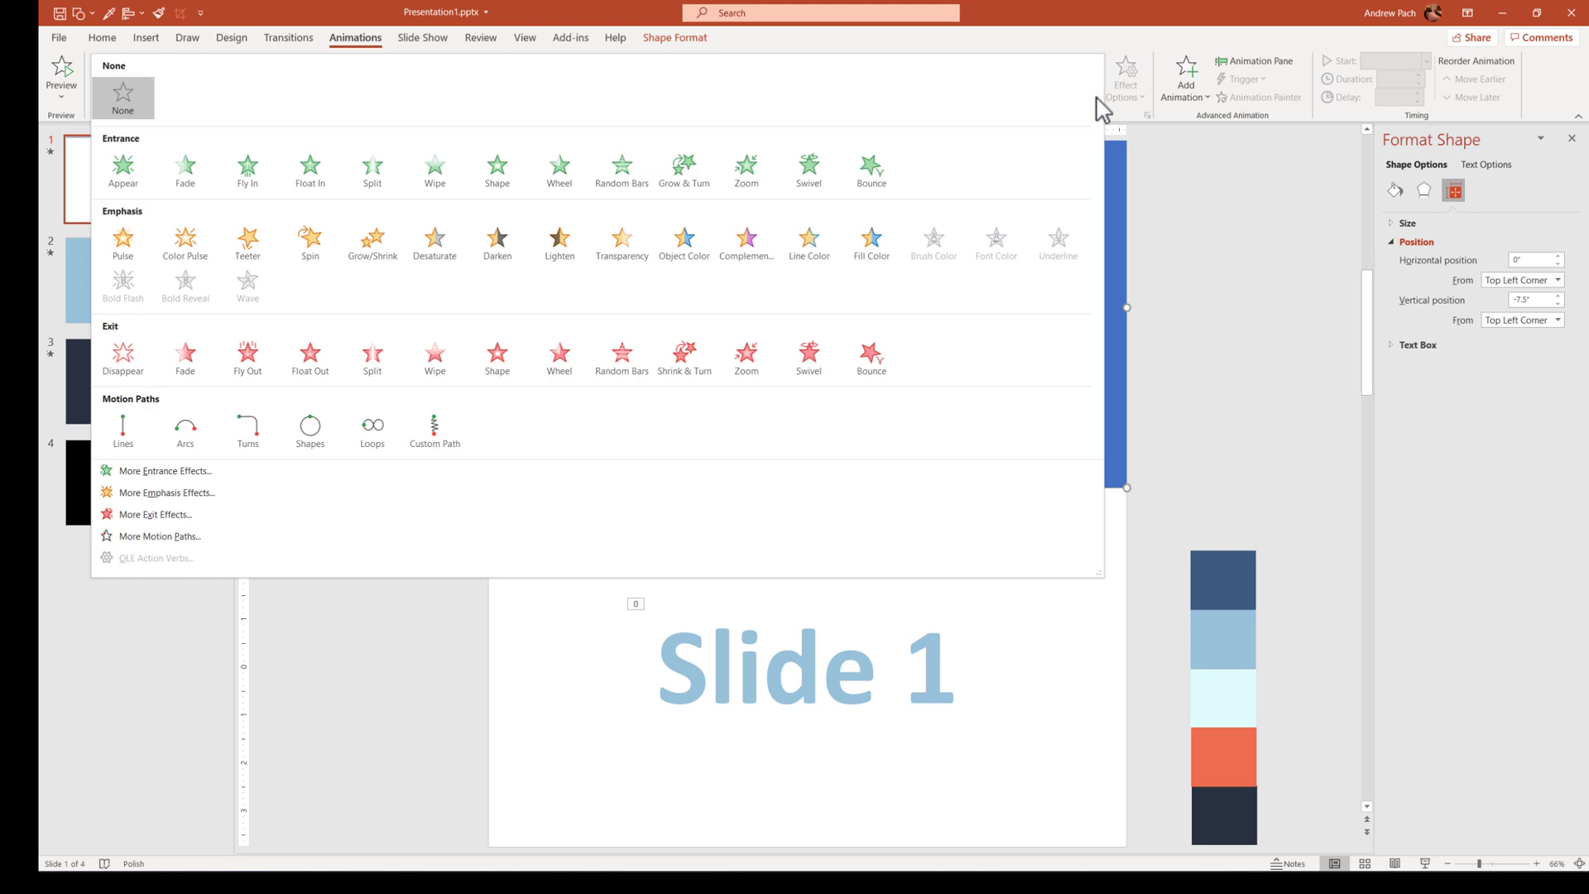
left_click(124, 430)
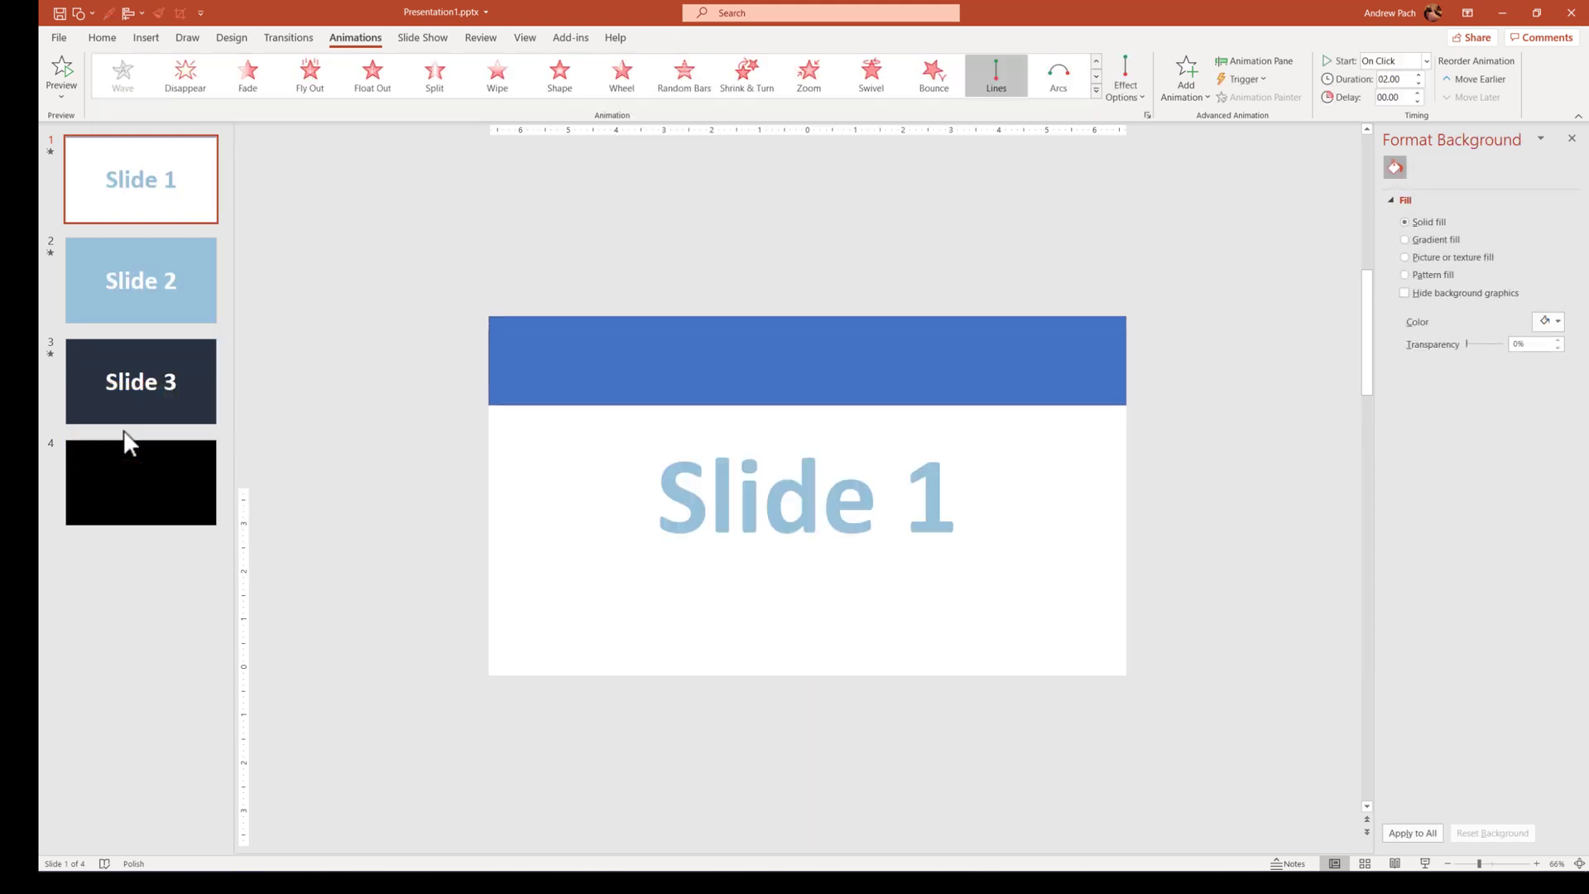
left_click(1572, 139)
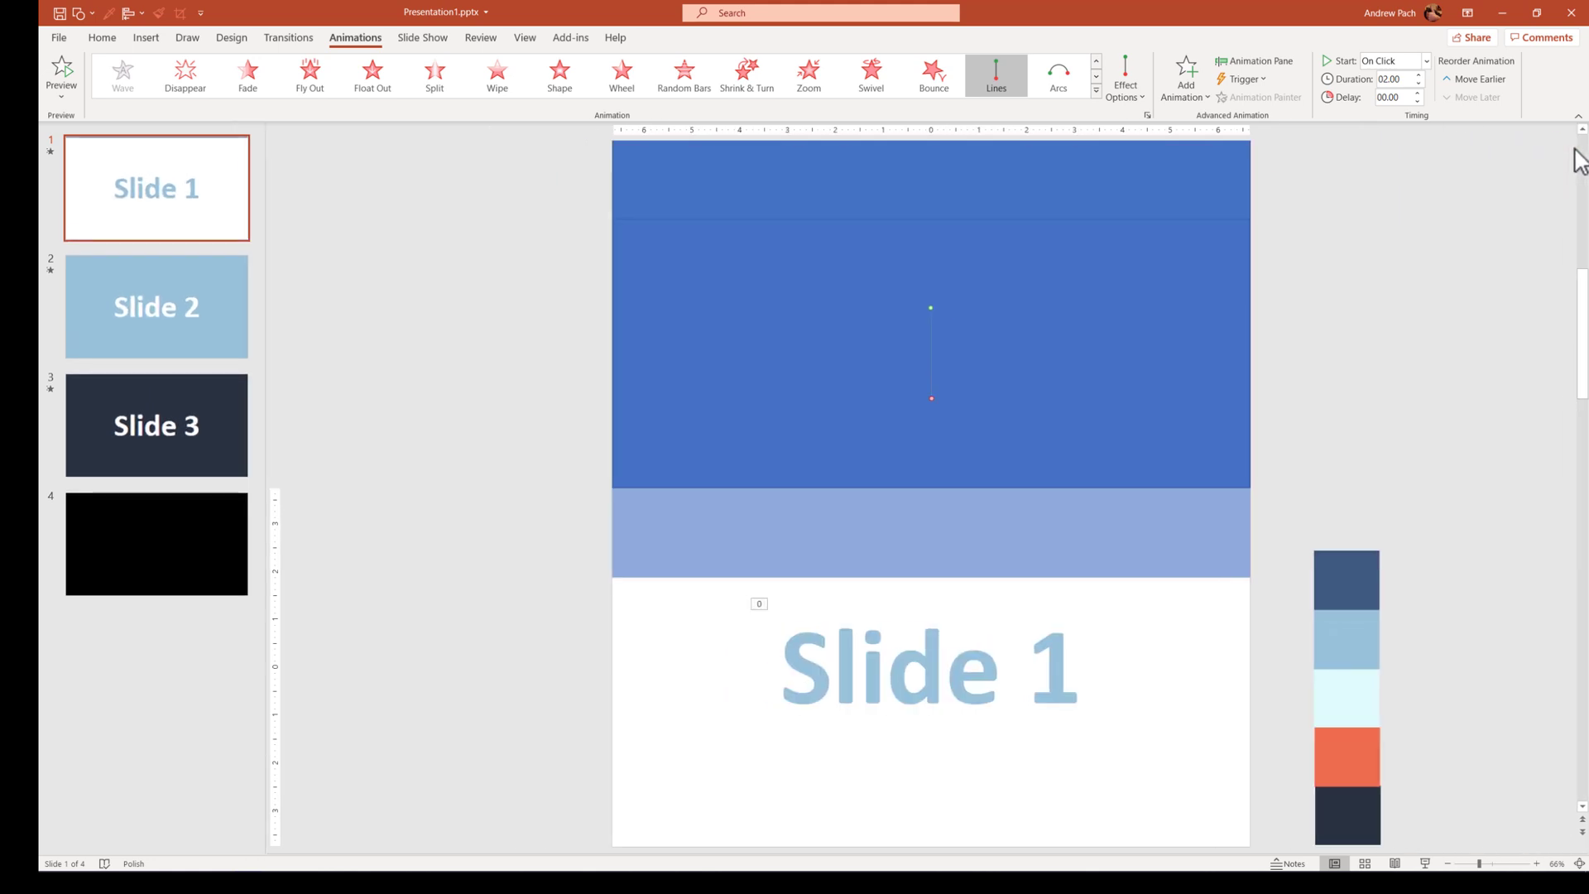
left_click(1275, 65)
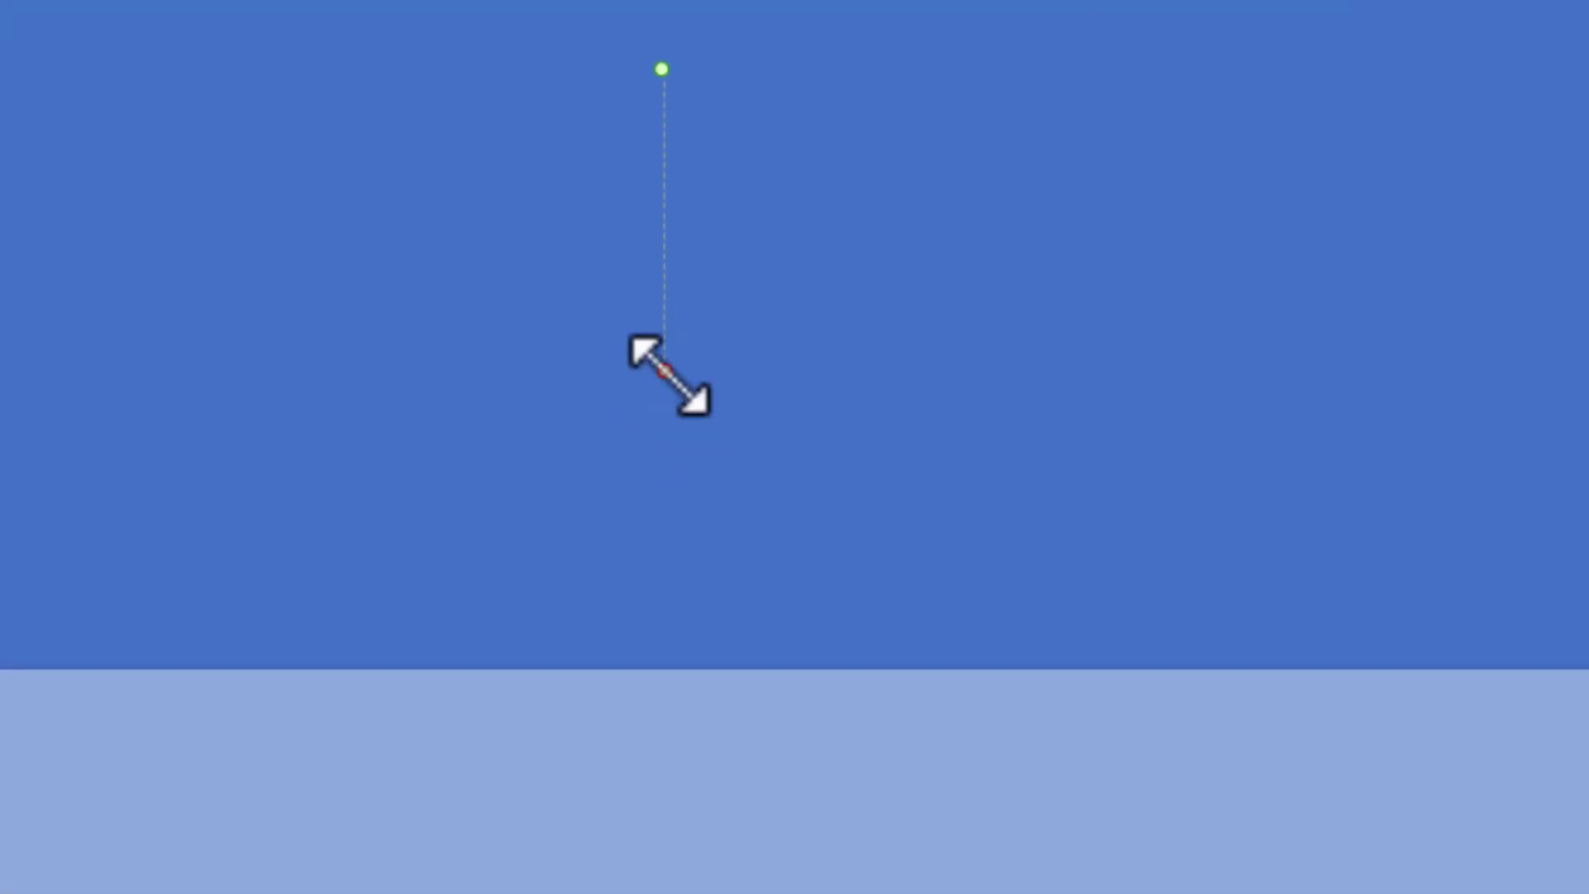
Extend the motion path down so the rectangle covers the slide, with duration 01.00.
left_click_drag(664, 372, 639, 893)
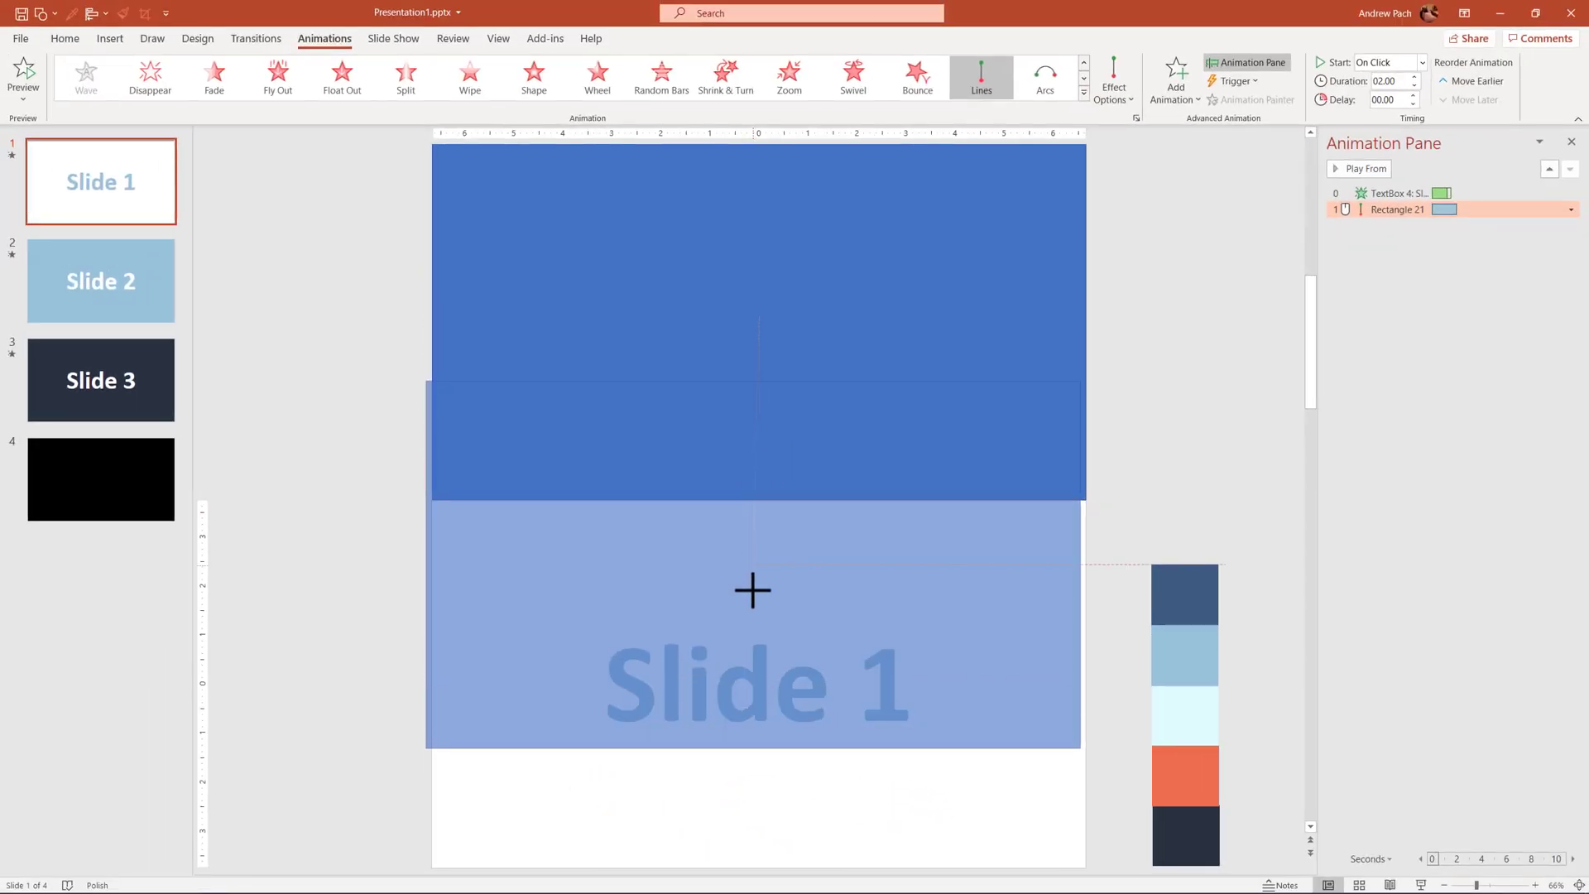
left_click_drag(753, 590, 760, 683)
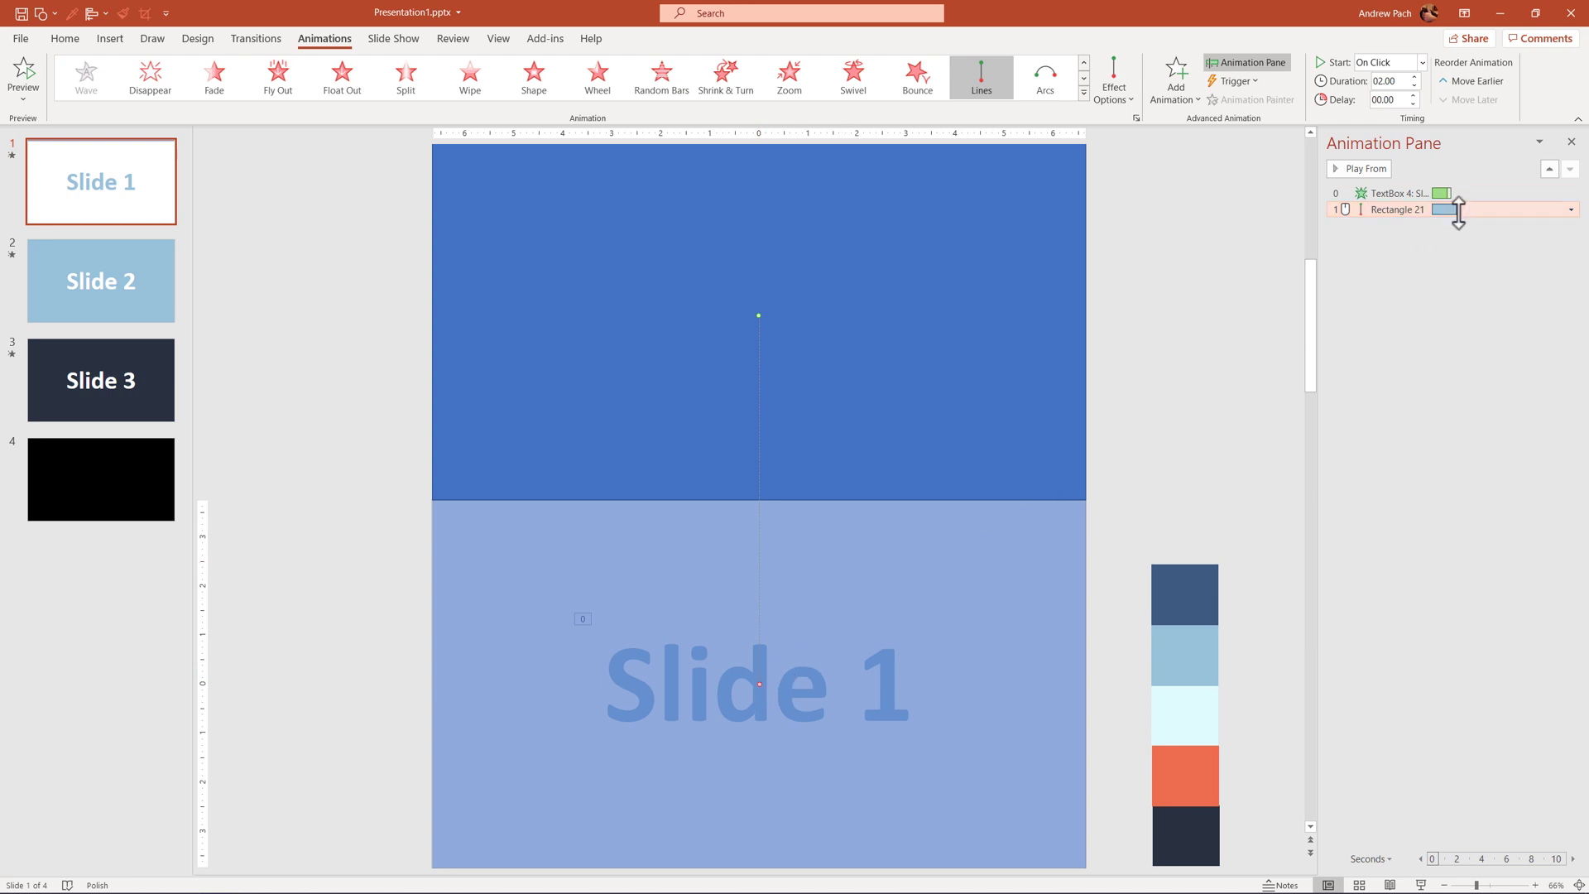
left_click(1415, 85)
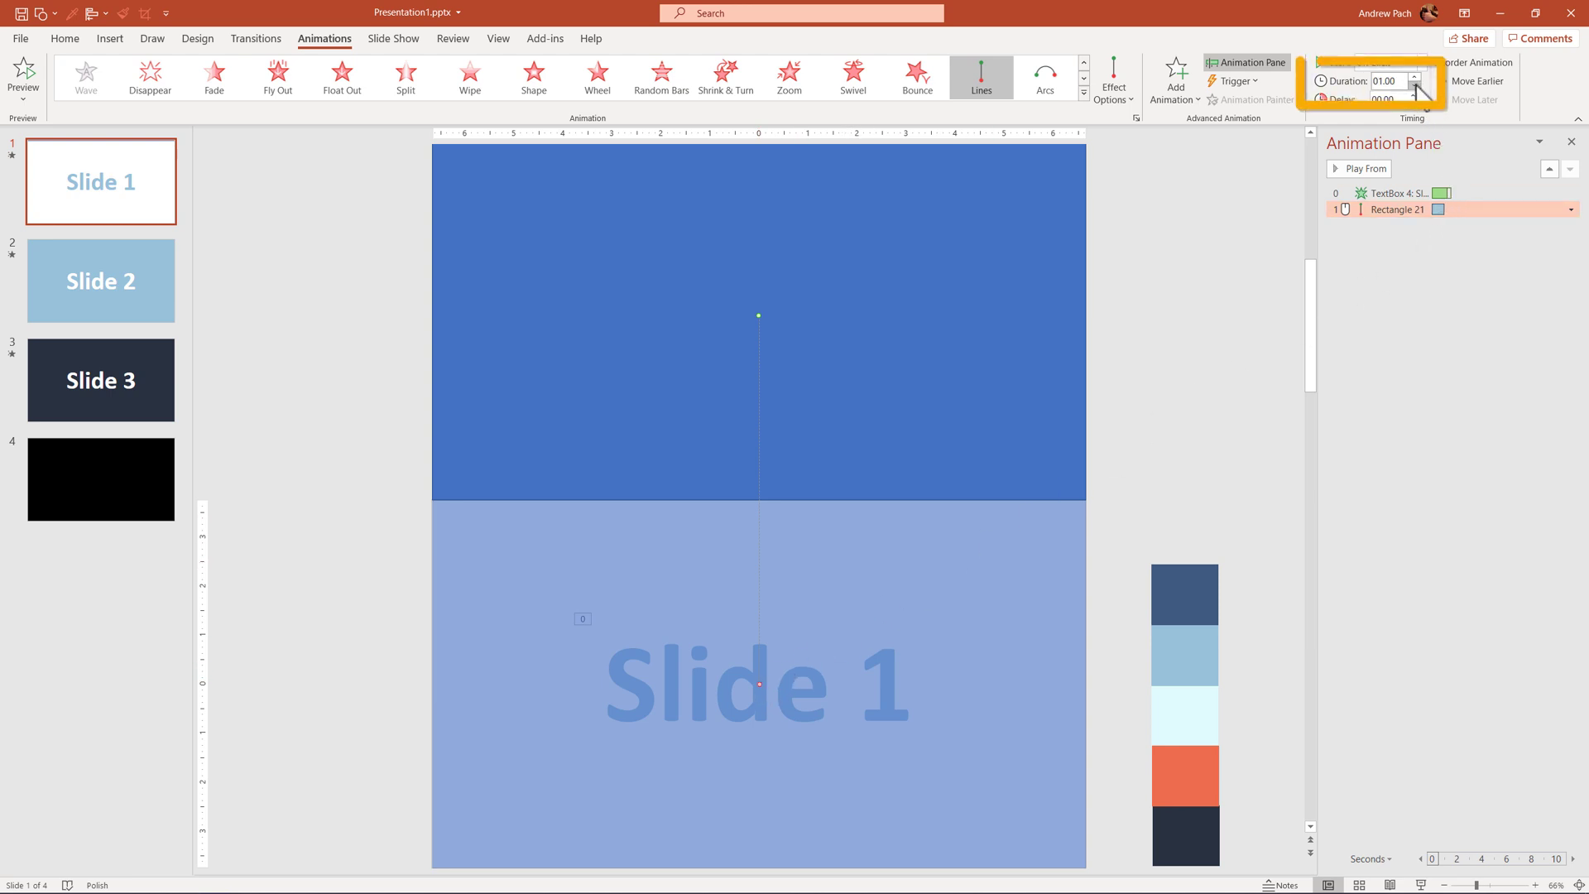
left_click(1414, 85)
left_click(1414, 85)
left_click(1414, 86)
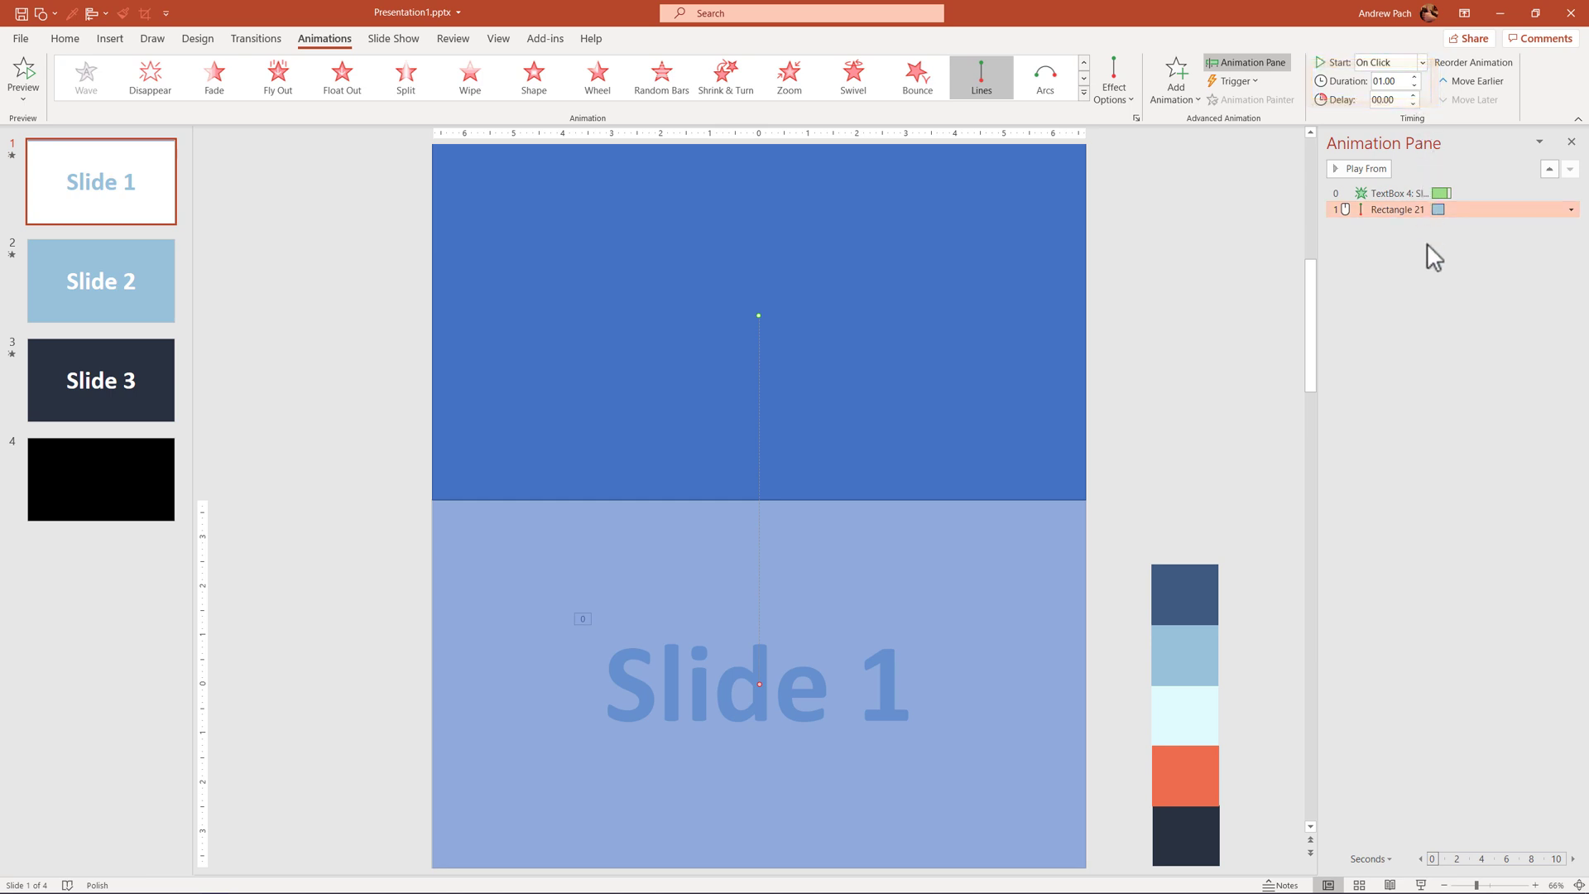
Make Rectangle 21 start With Previous after a 1.6-second delay, then preview it.
right_click(1390, 211)
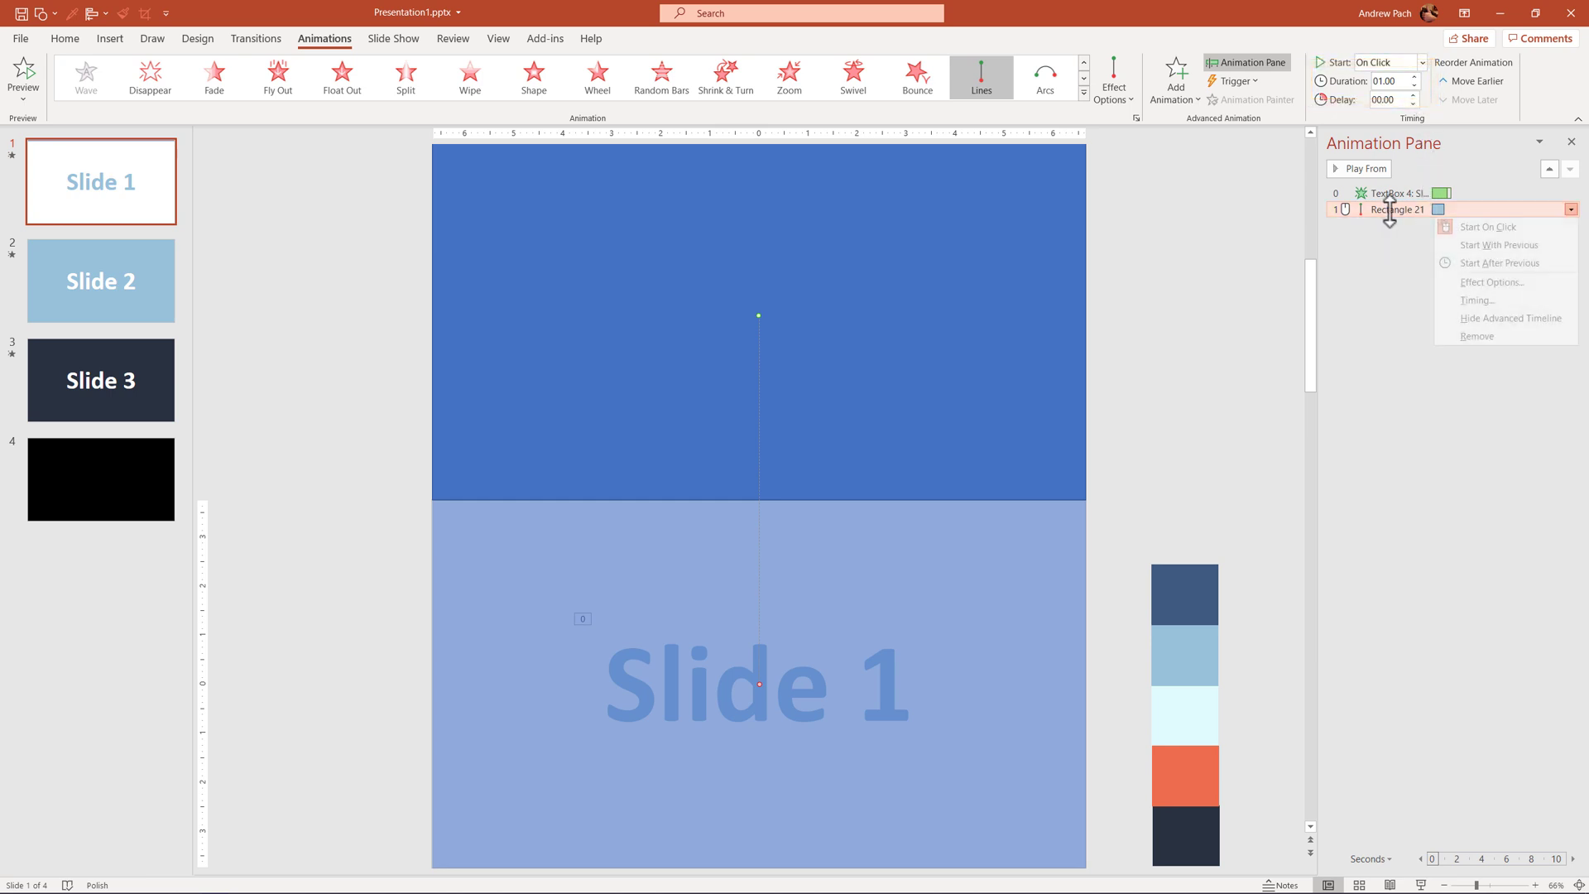
left_click(1488, 247)
left_click_drag(1438, 211, 1460, 214)
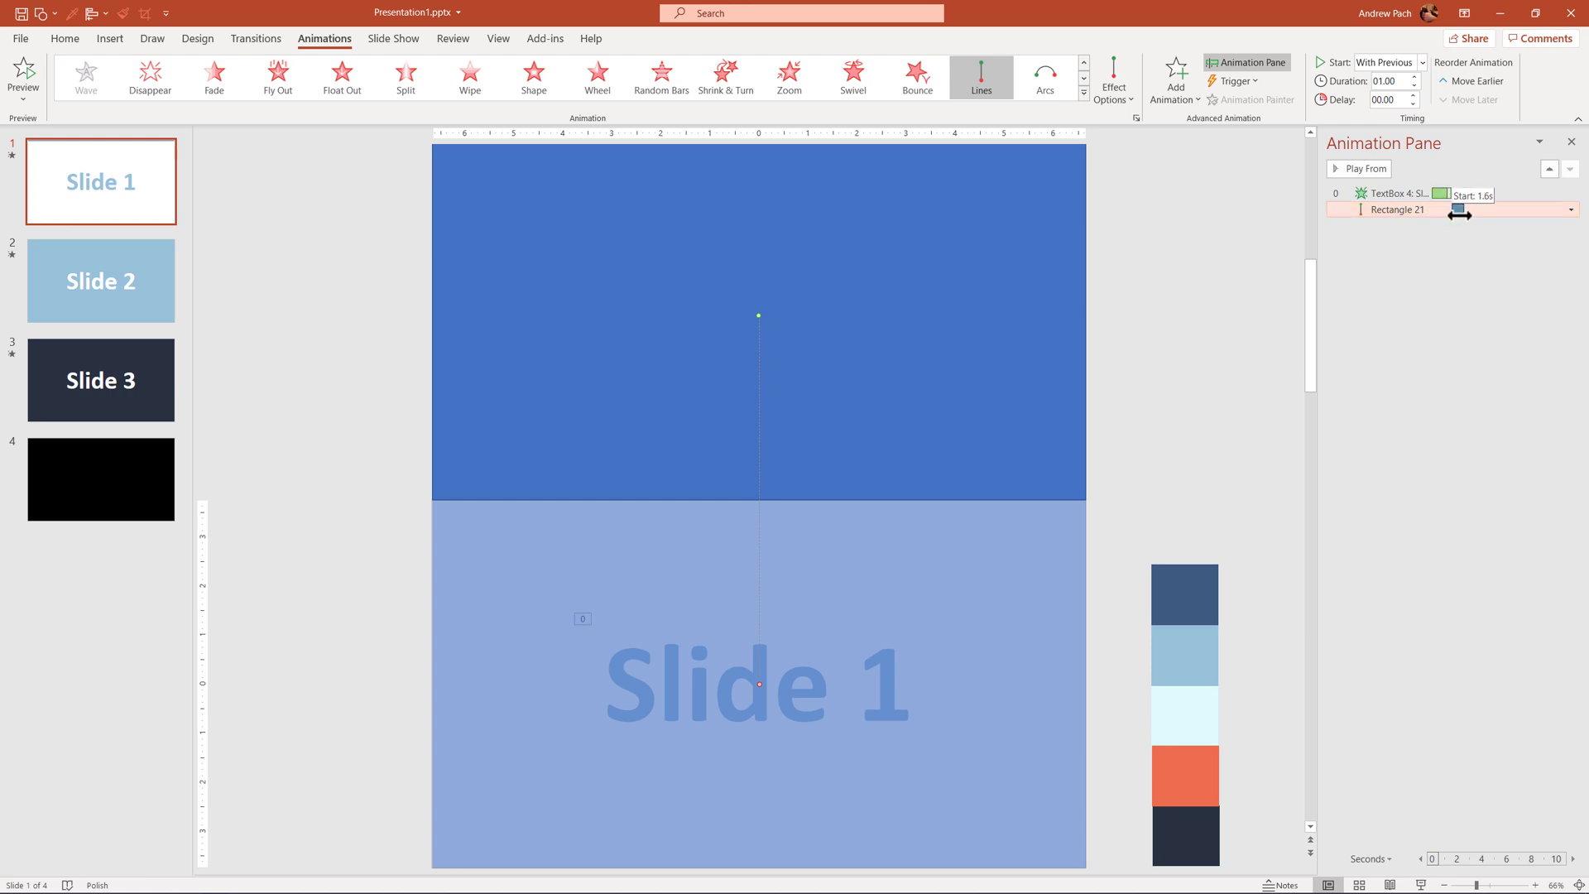
left_click(1375, 170)
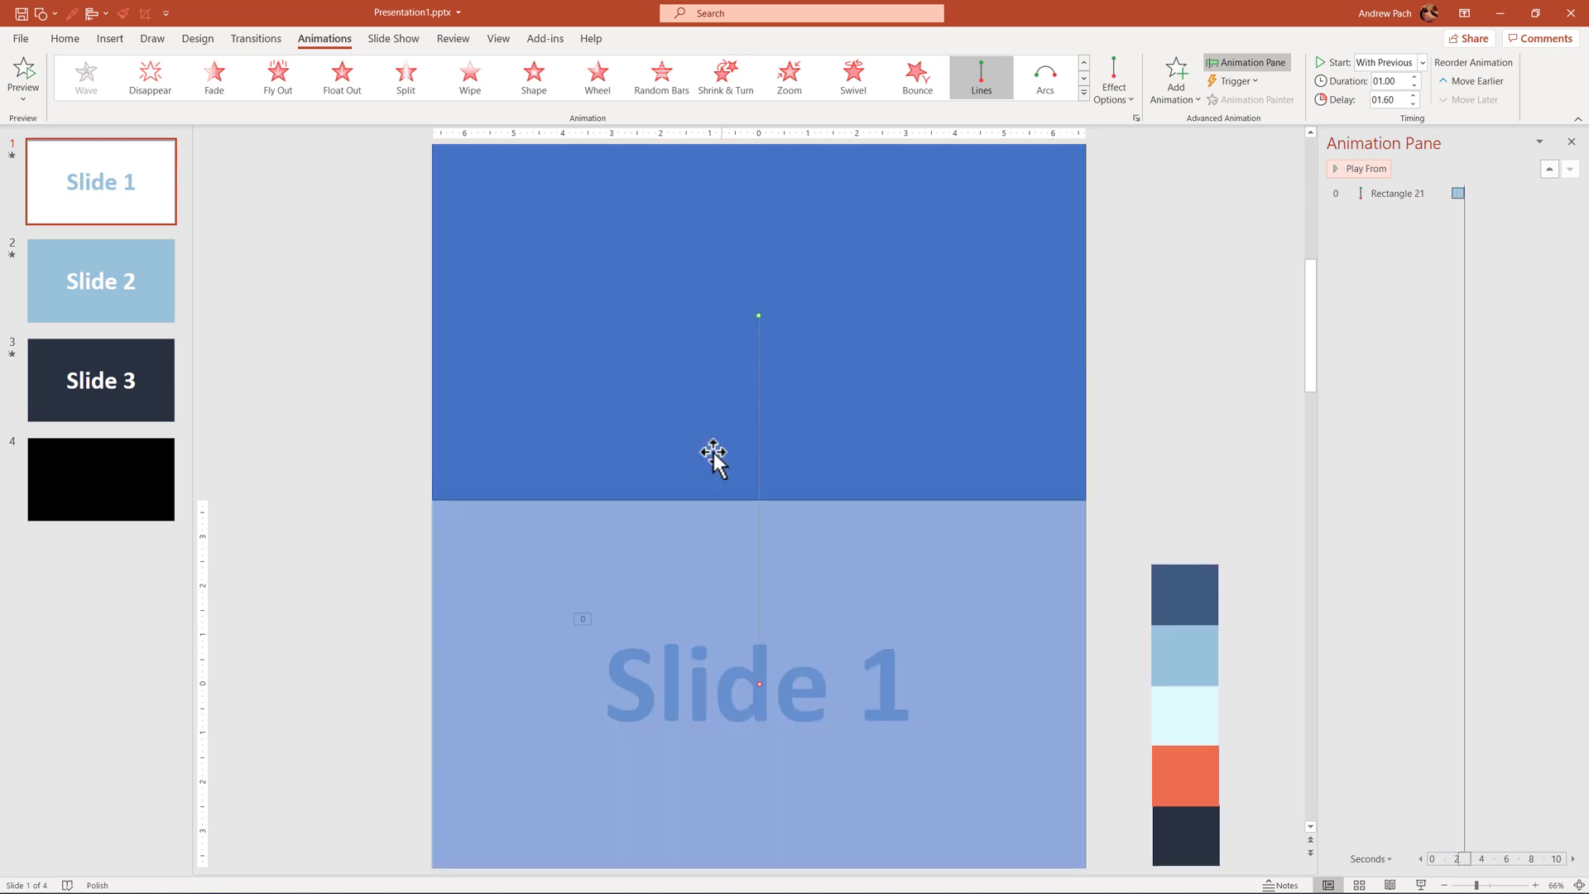
Set the blue rectangle's Shape Outline to No Outline and start the slide show.
left_click(366, 513)
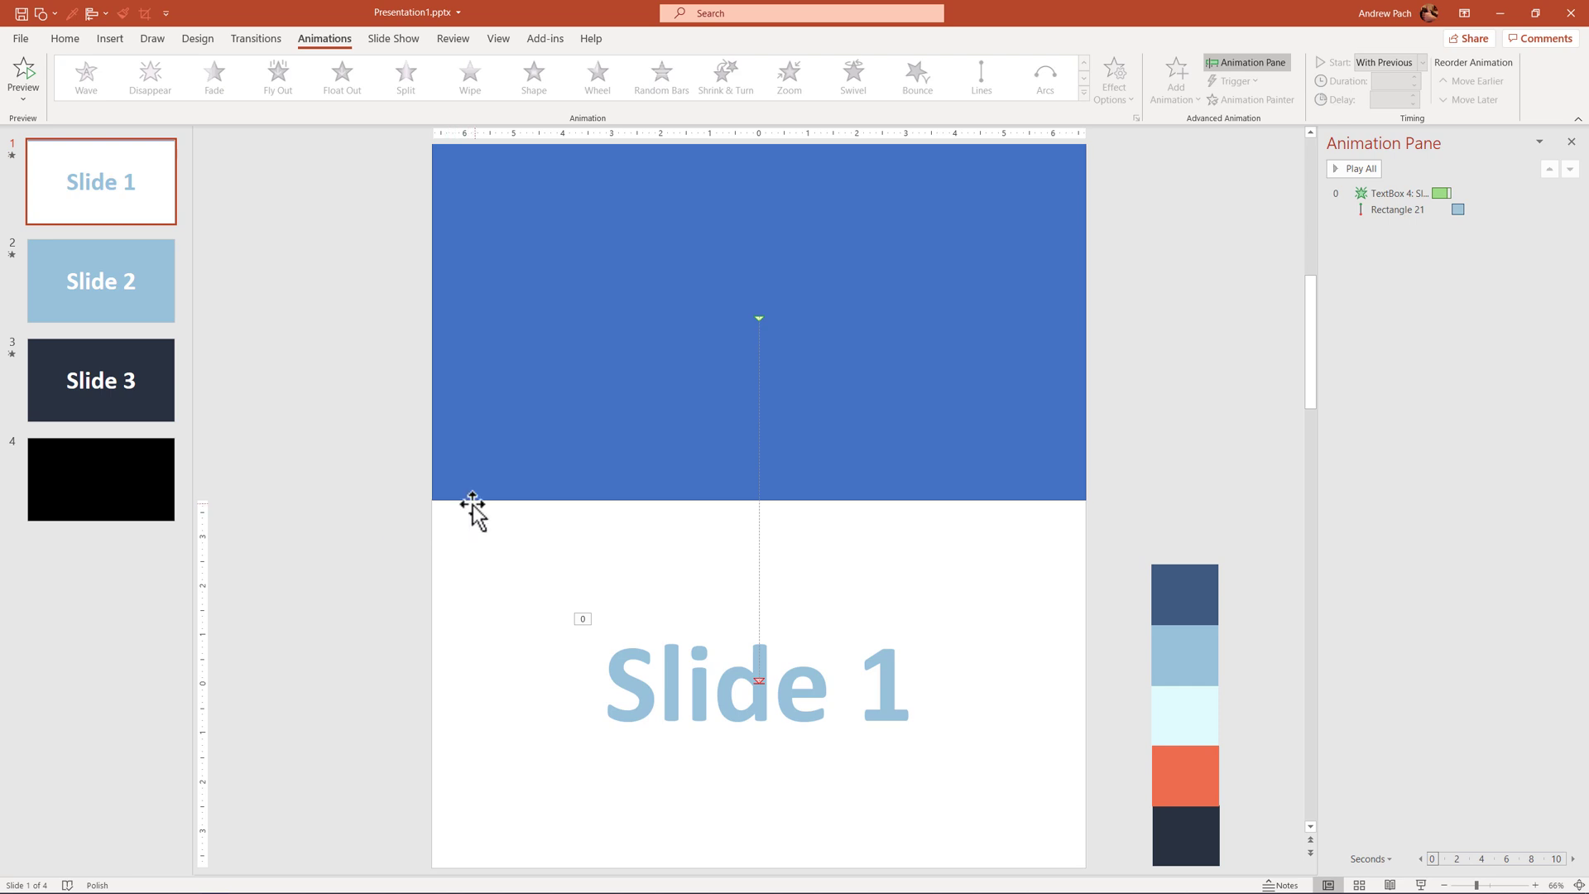
left_click(575, 352)
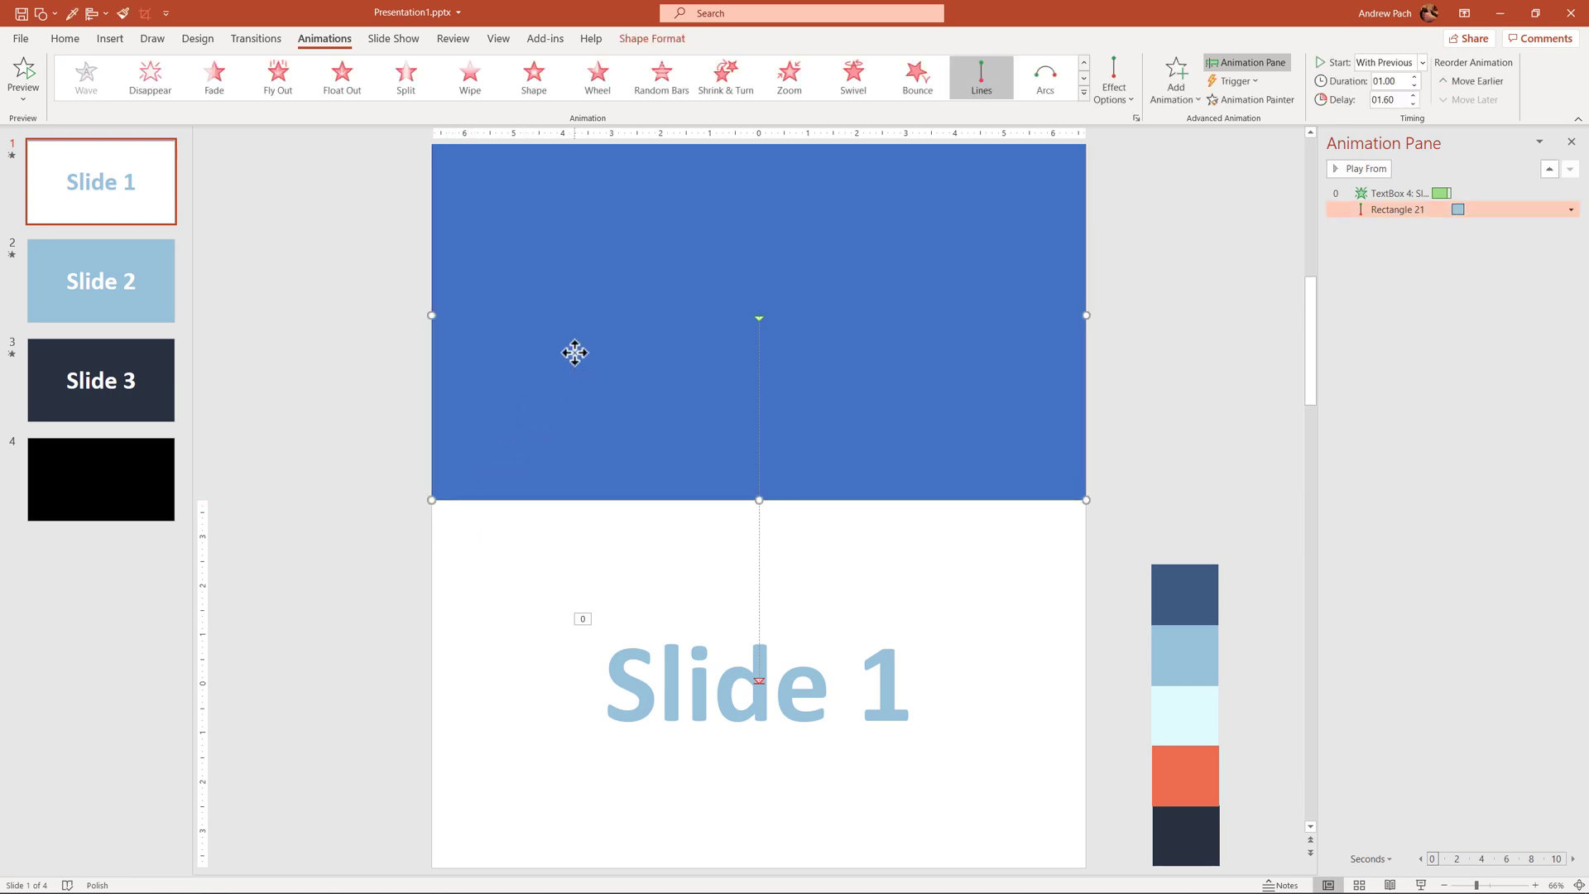
left_click(666, 39)
left_click(598, 82)
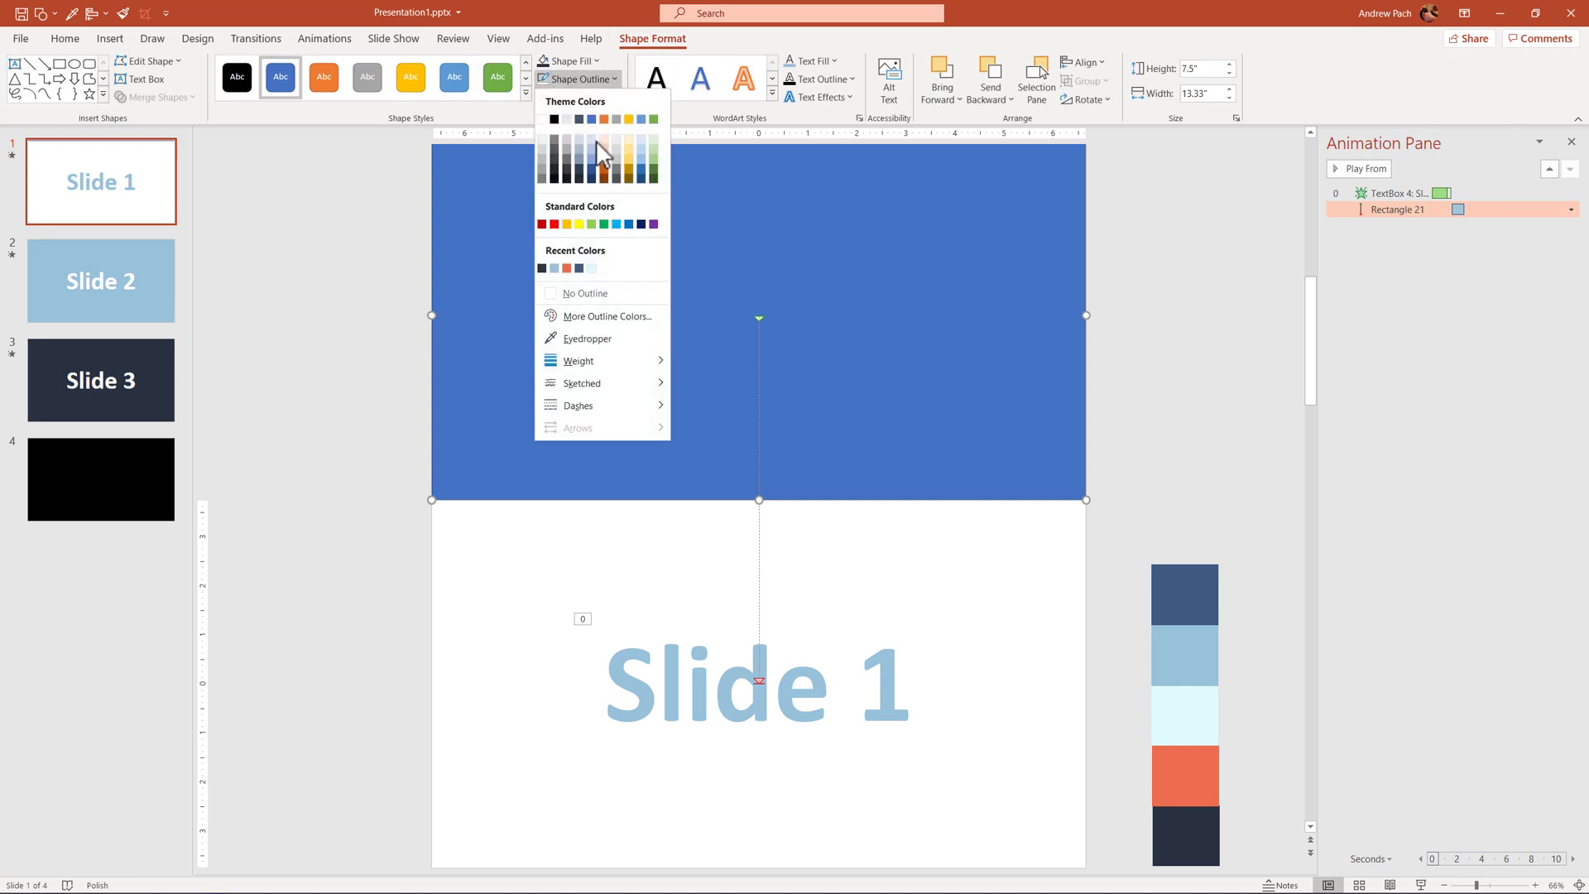
left_click(585, 294)
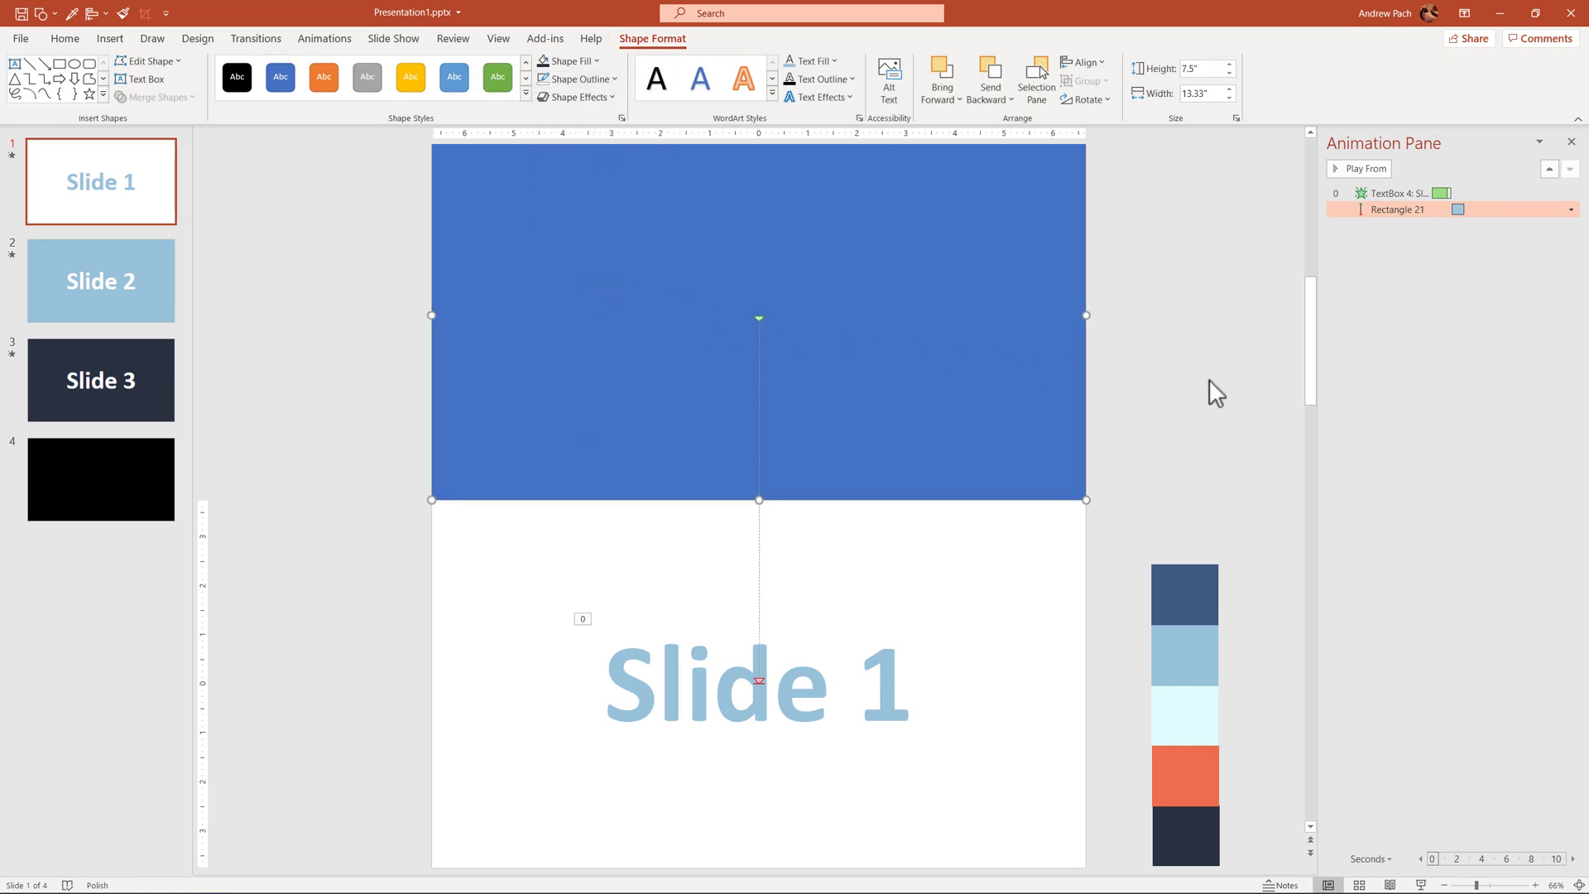
key("shift+F5")
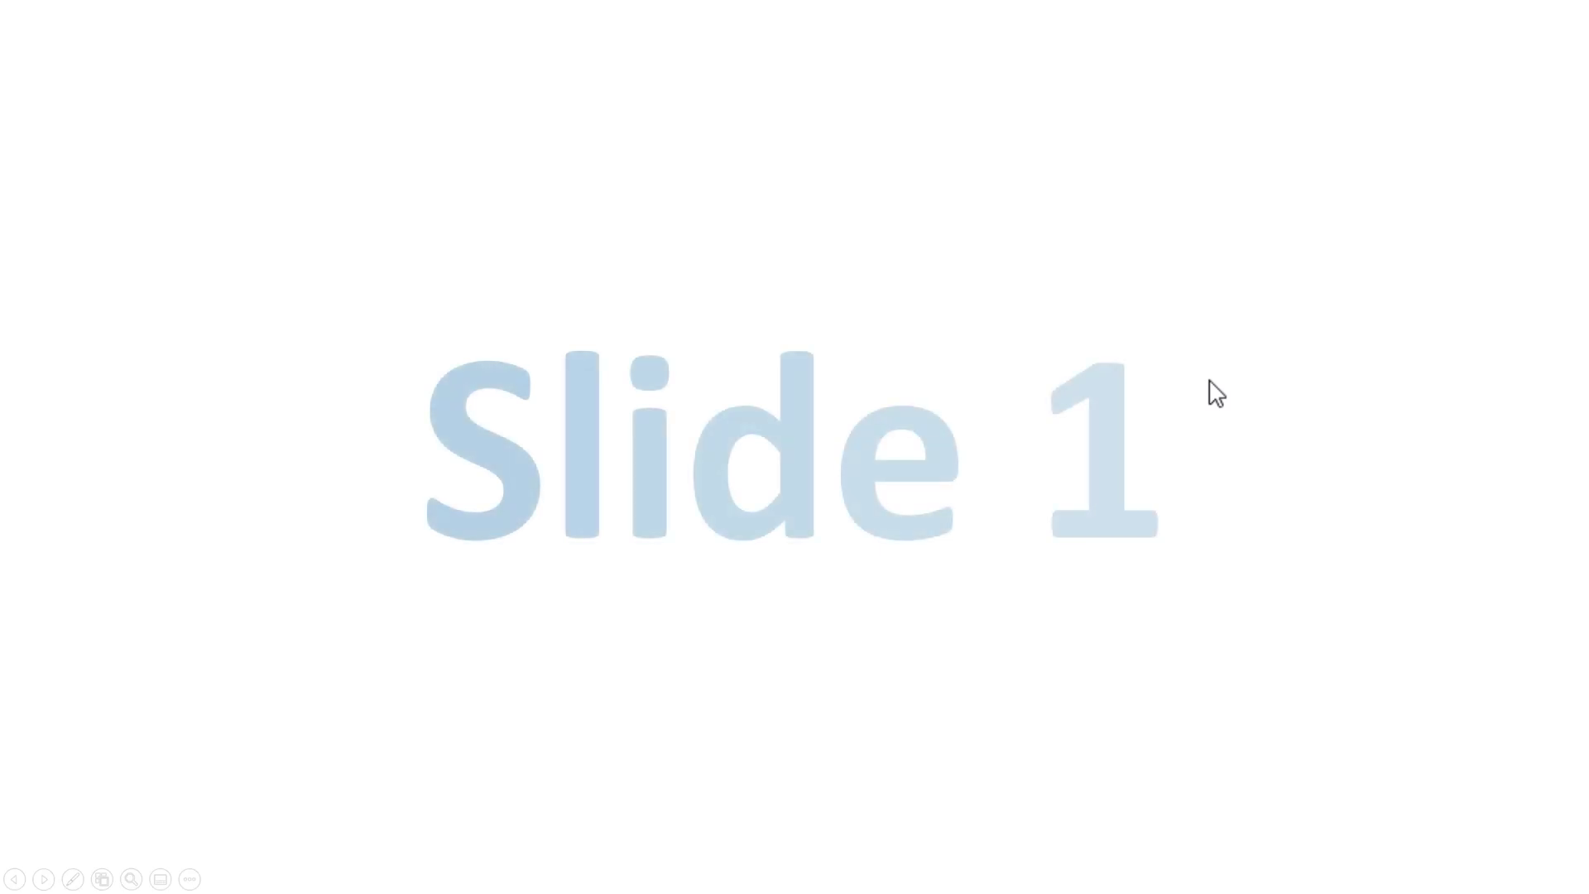
Advance the show to Slide 2, exit it, and reselect the blue rectangle on Slide 1.
left_click(1215, 393)
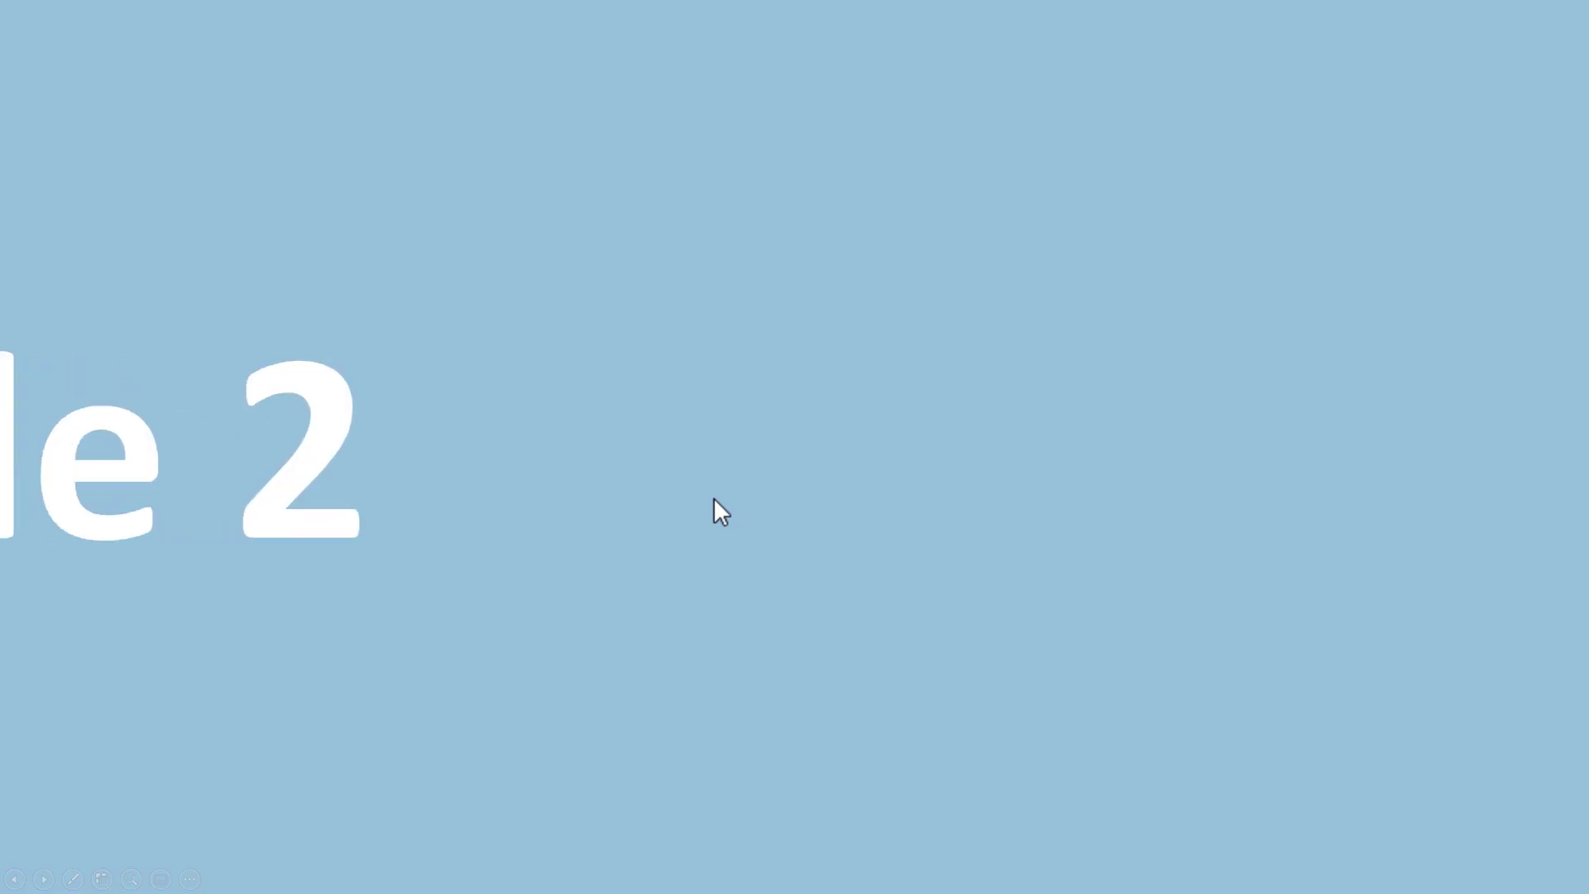
key("Escape")
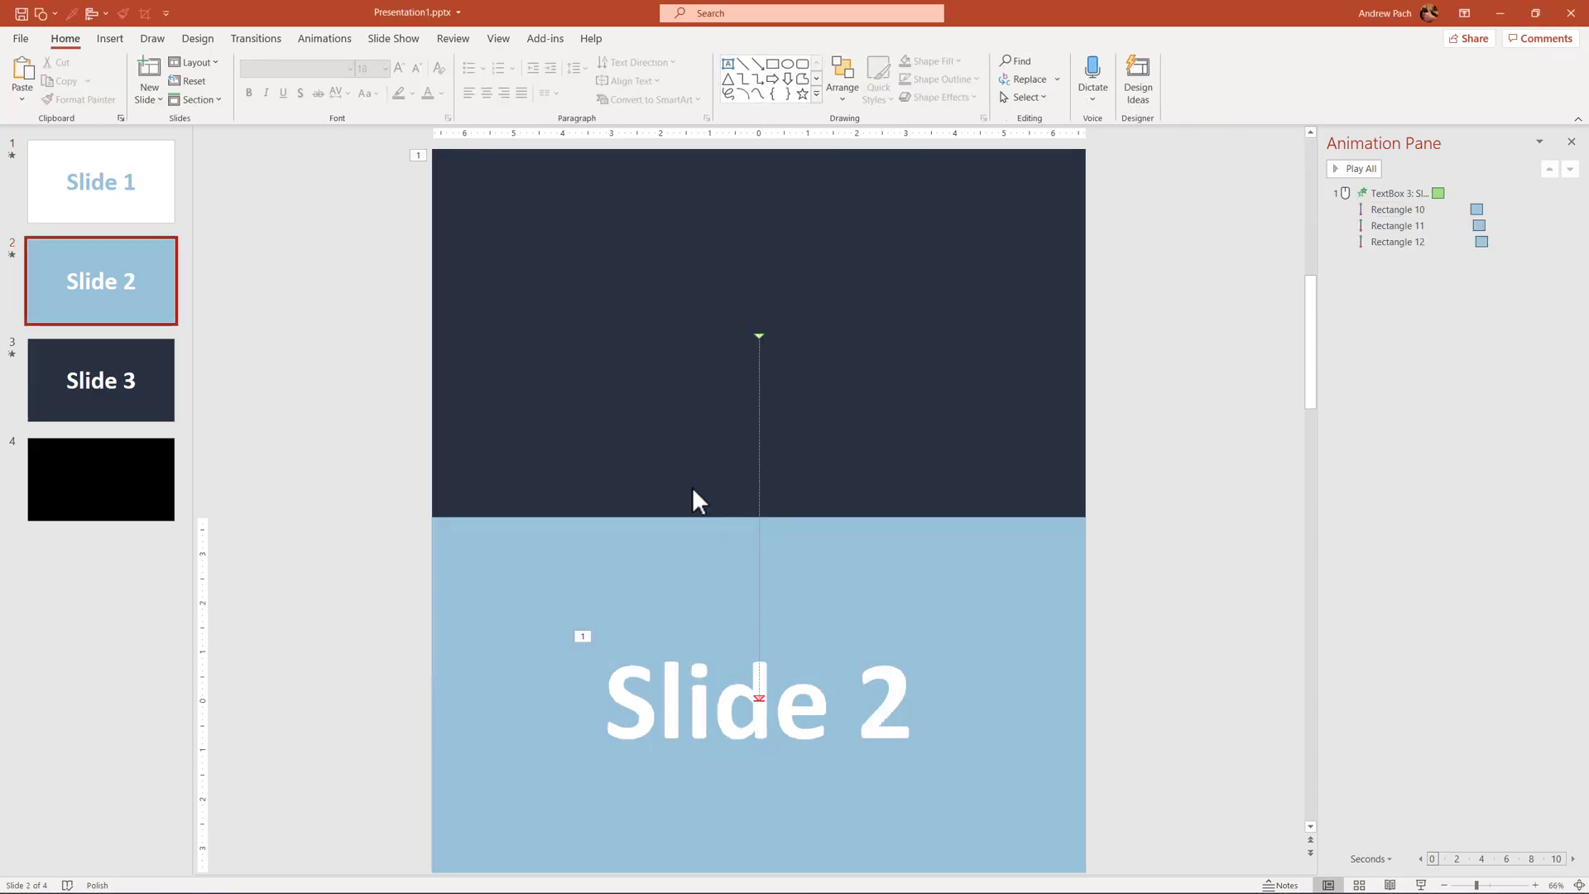
left_click(114, 212)
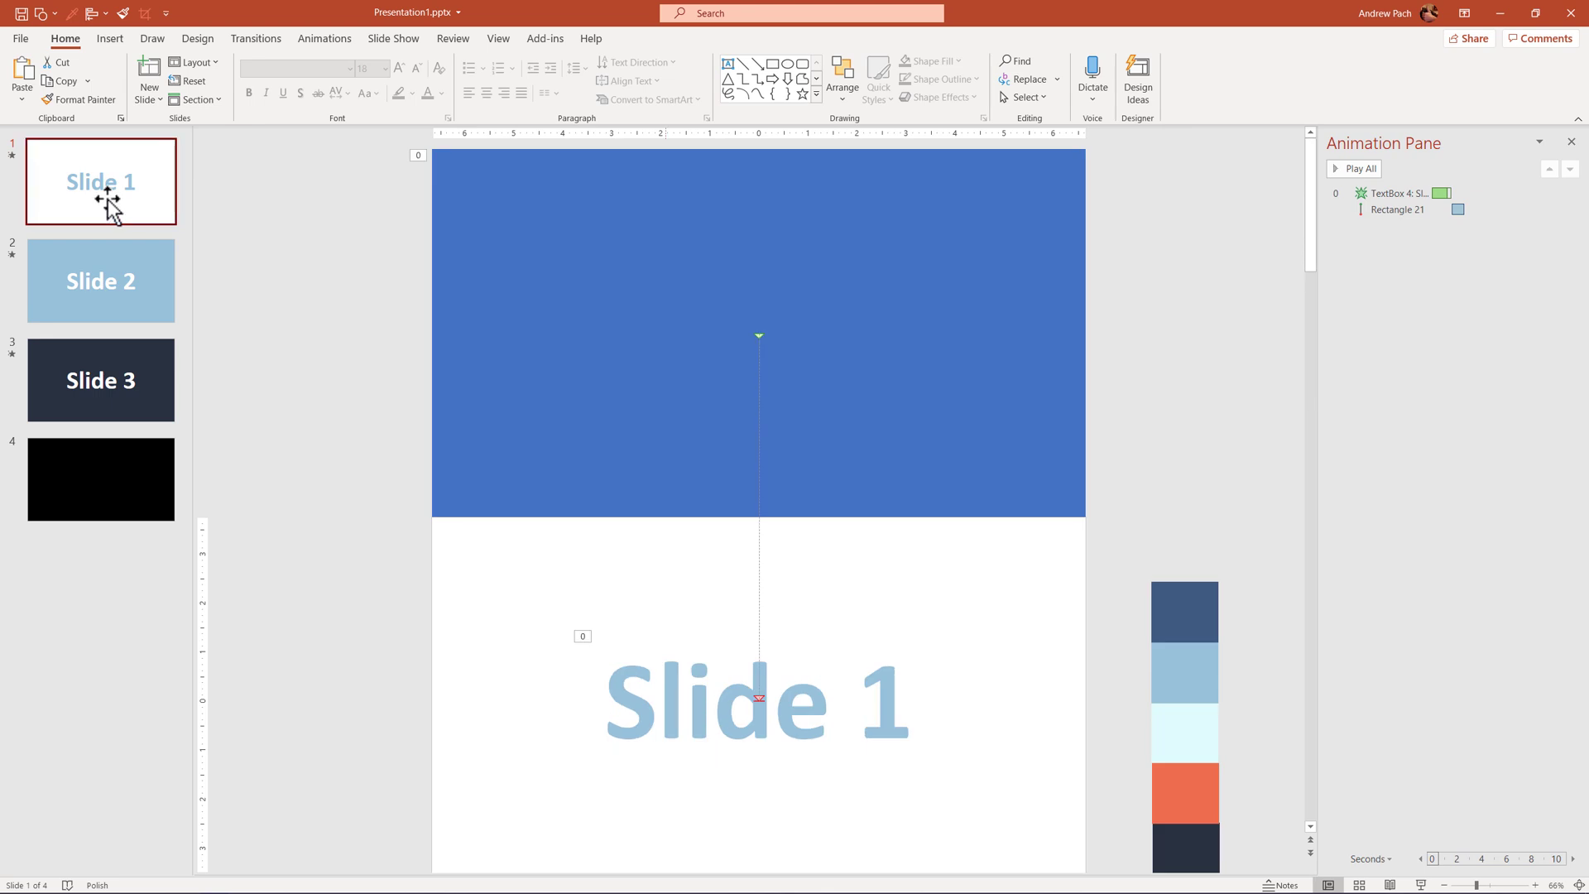
left_click(757, 356)
scroll(812, 365, "down", 2)
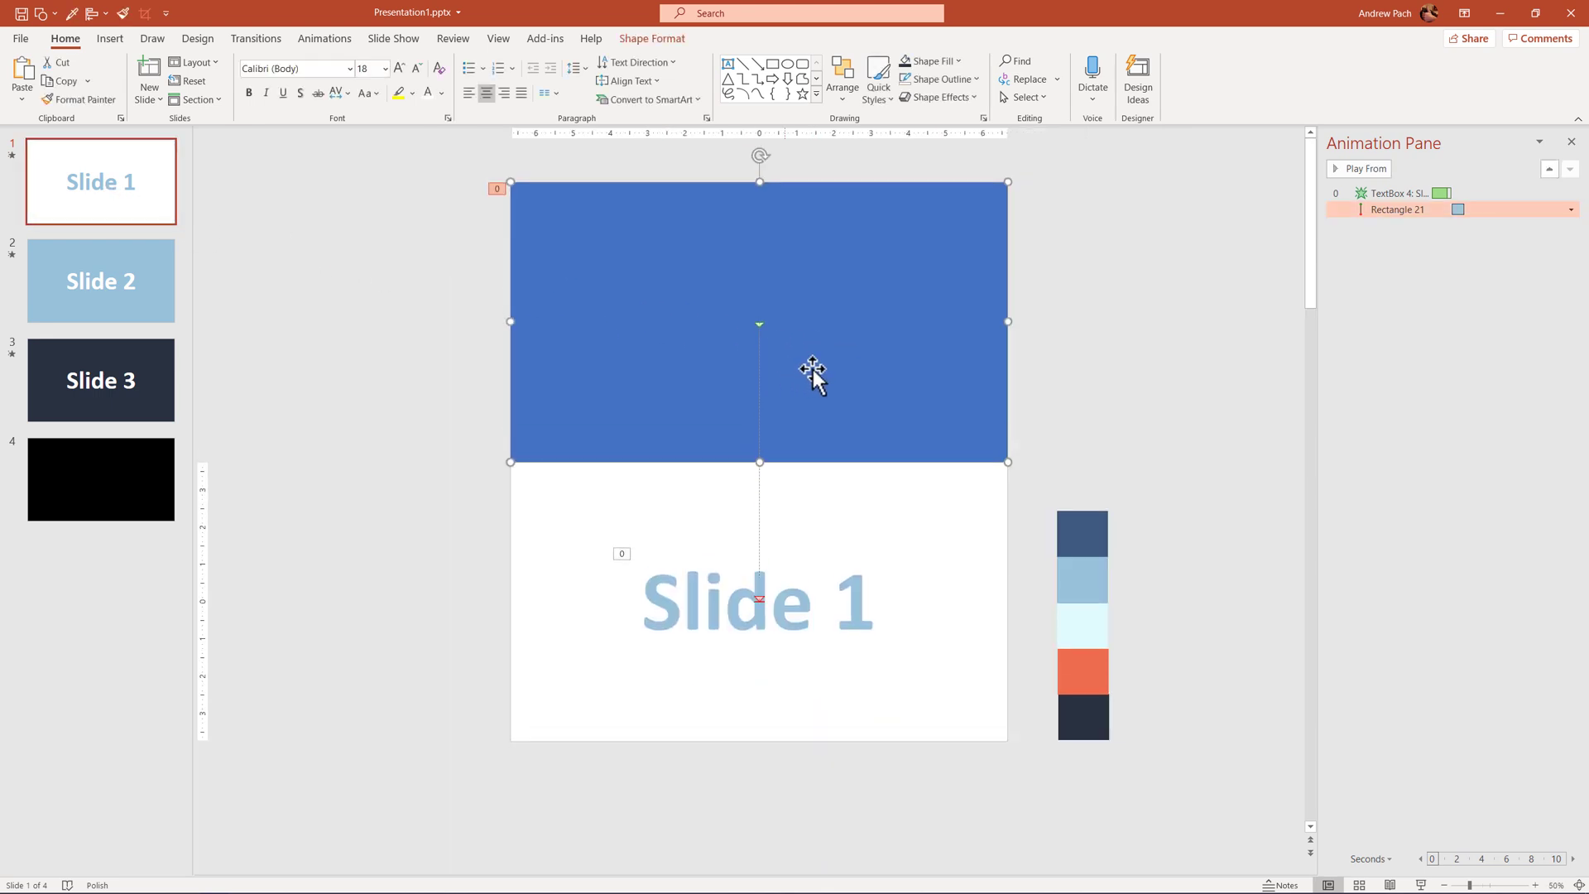
Set the Down motion path's Smooth start to 0 sec and adjust its Smooth end.
double_click(1463, 213)
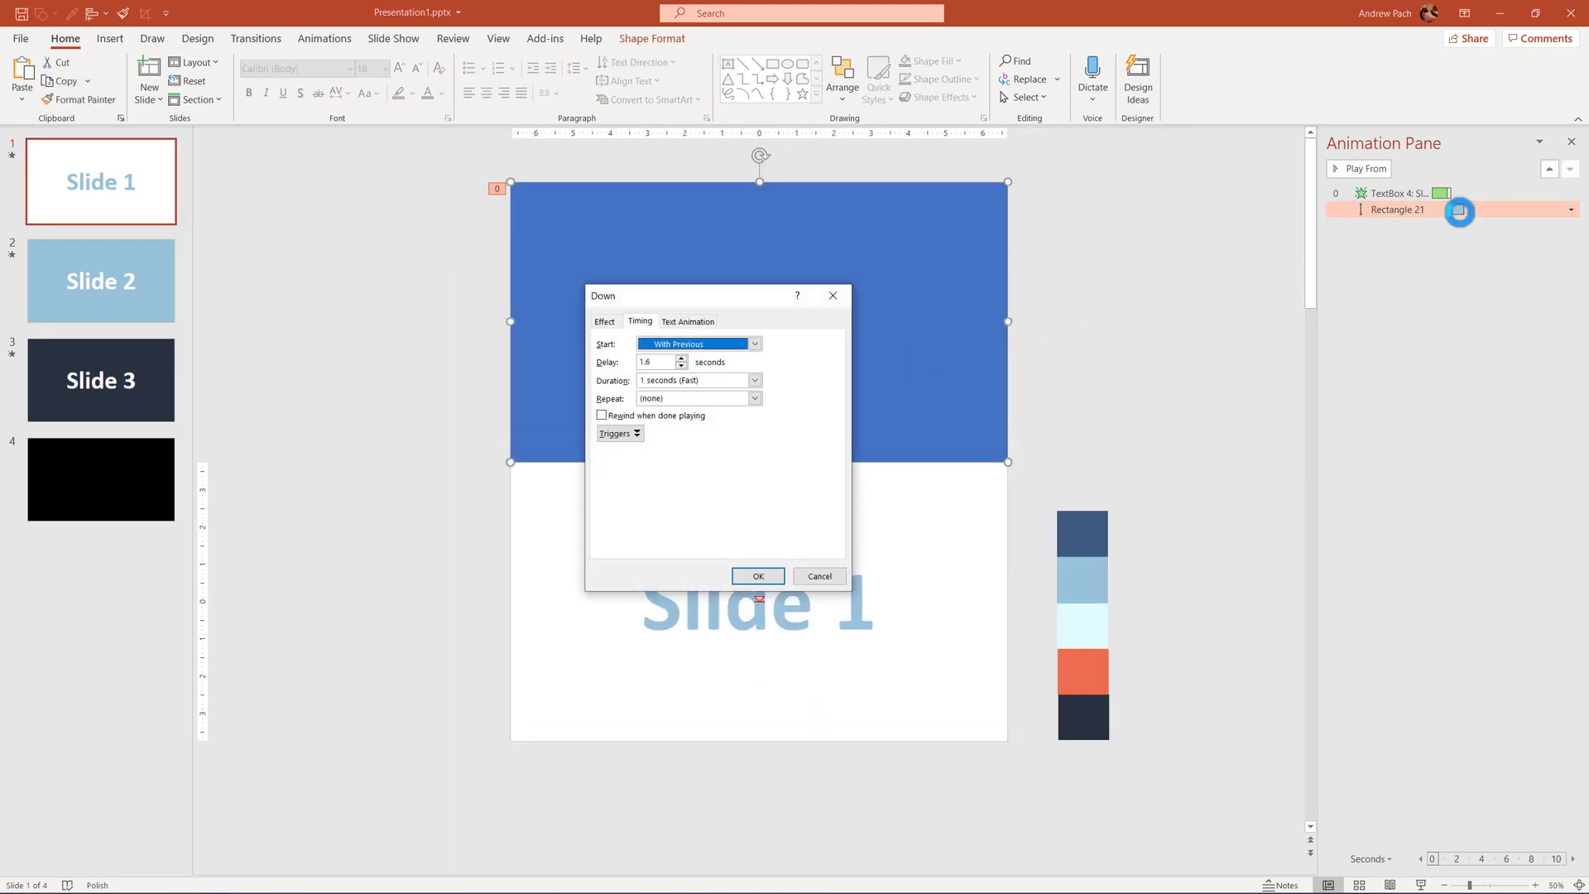
left_click(605, 321)
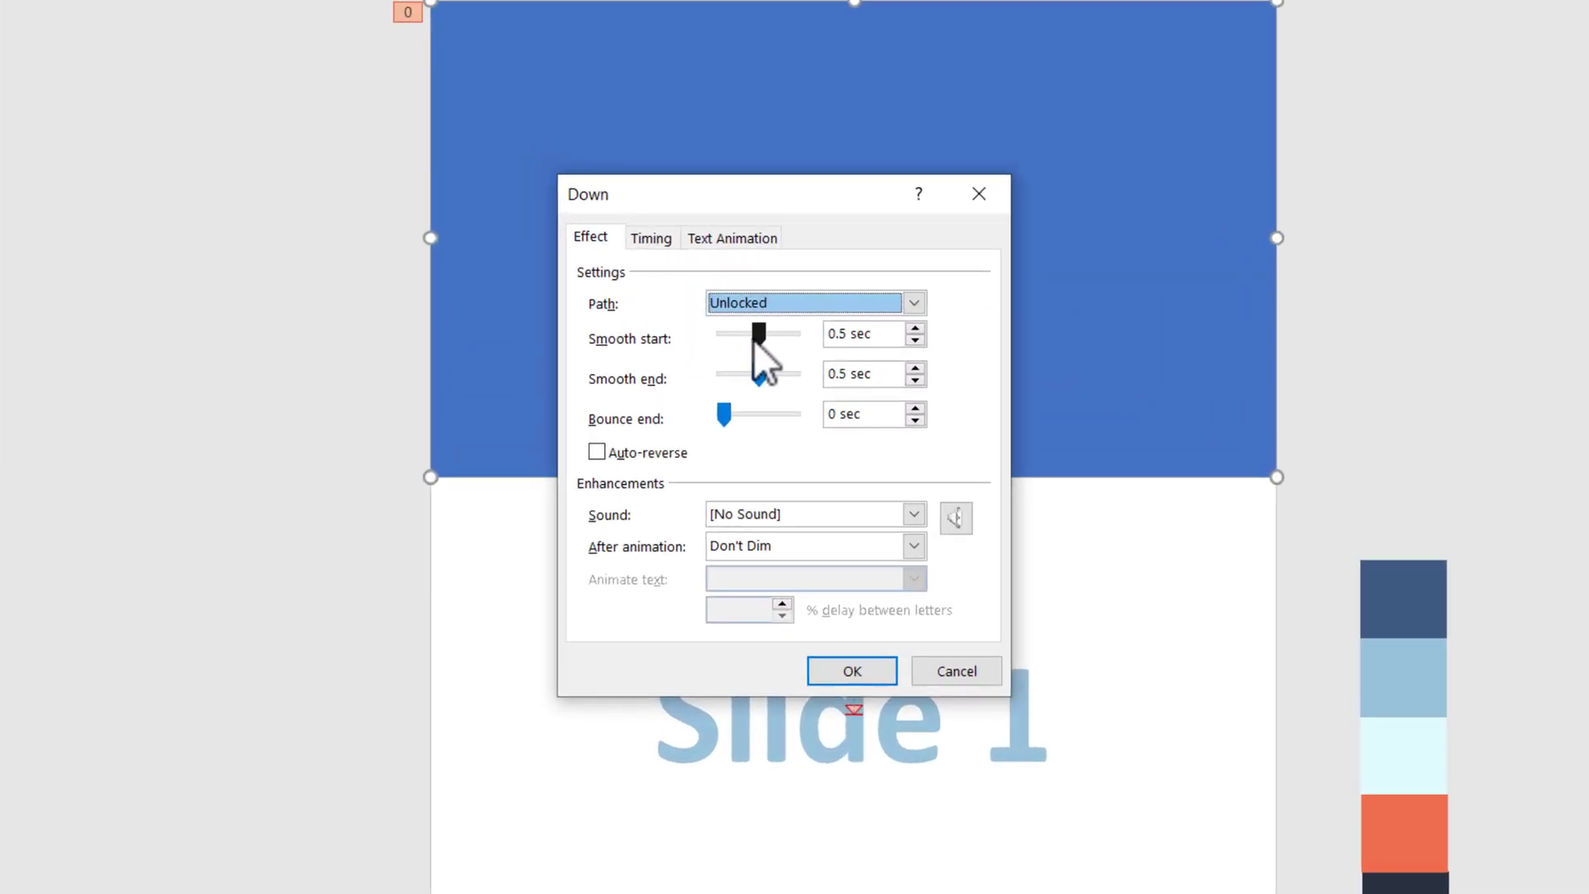
left_click_drag(755, 340, 780, 376)
left_click(760, 376)
key("Return")
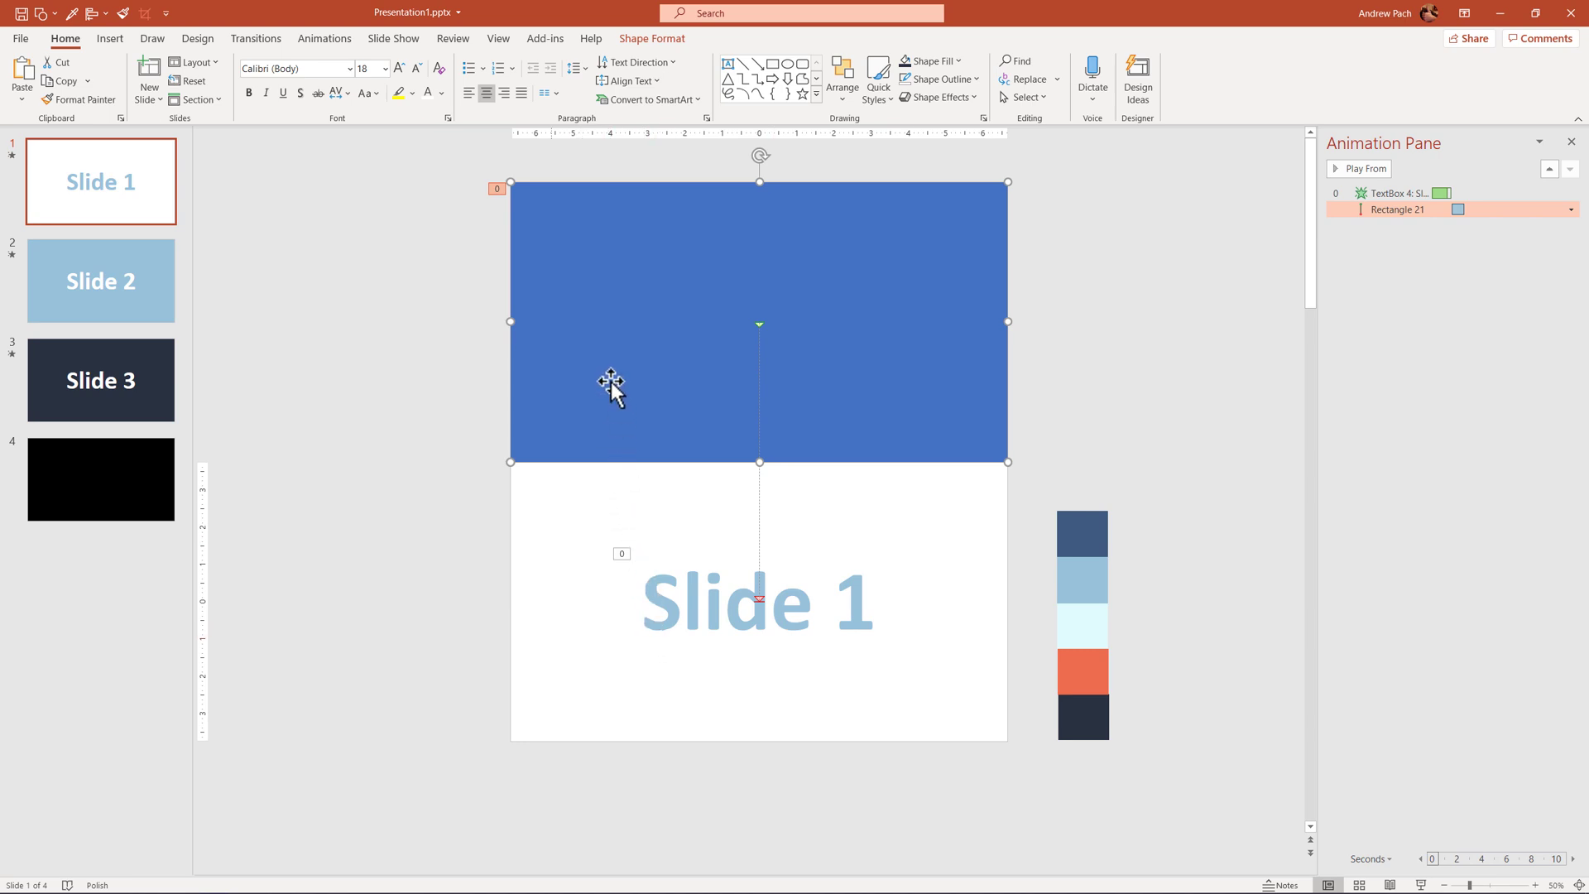
Duplicate the animated rectangle twice with Ctrl+D into offset copies, Rectangles 22 and 23.
key("ctrl+d")
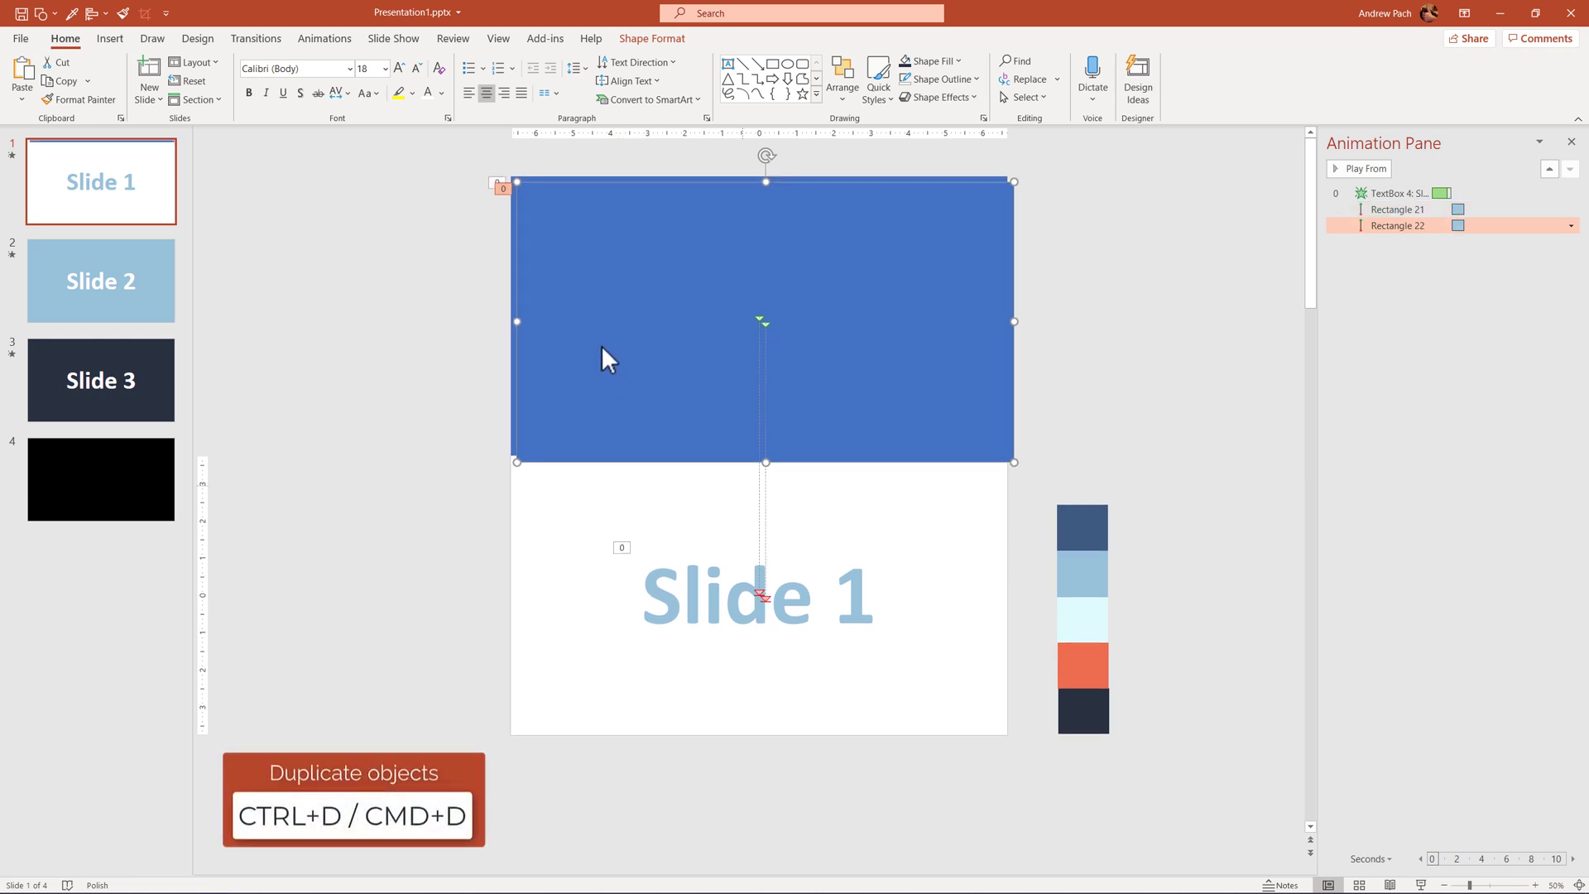
scroll(618, 343, "down", 1)
left_click_drag(601, 345, 659, 353)
key("ctrl+d")
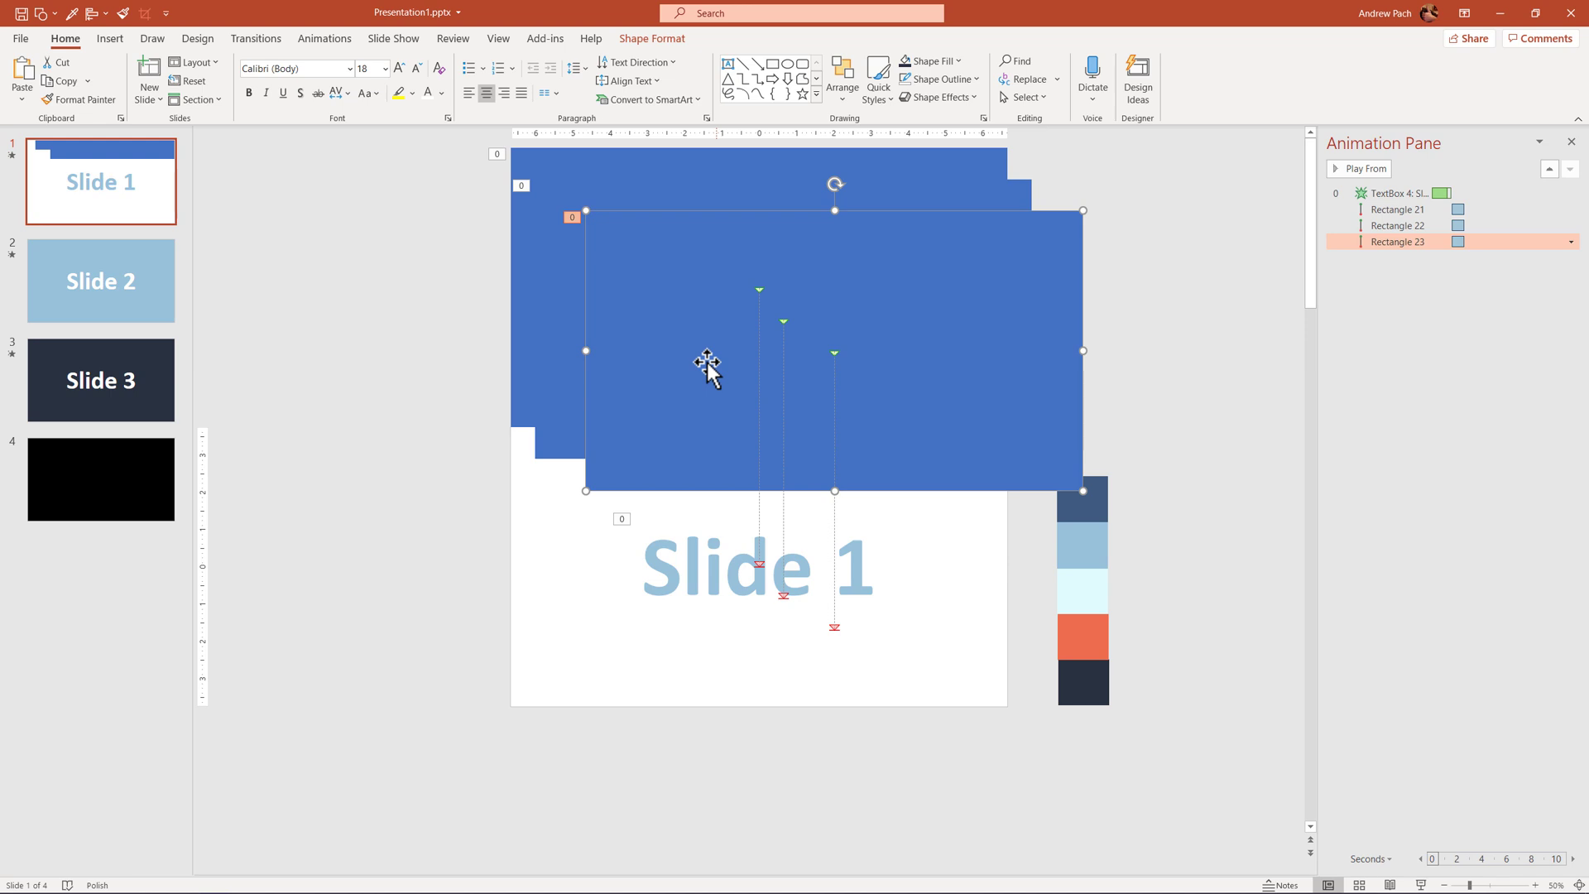
left_click(524, 417)
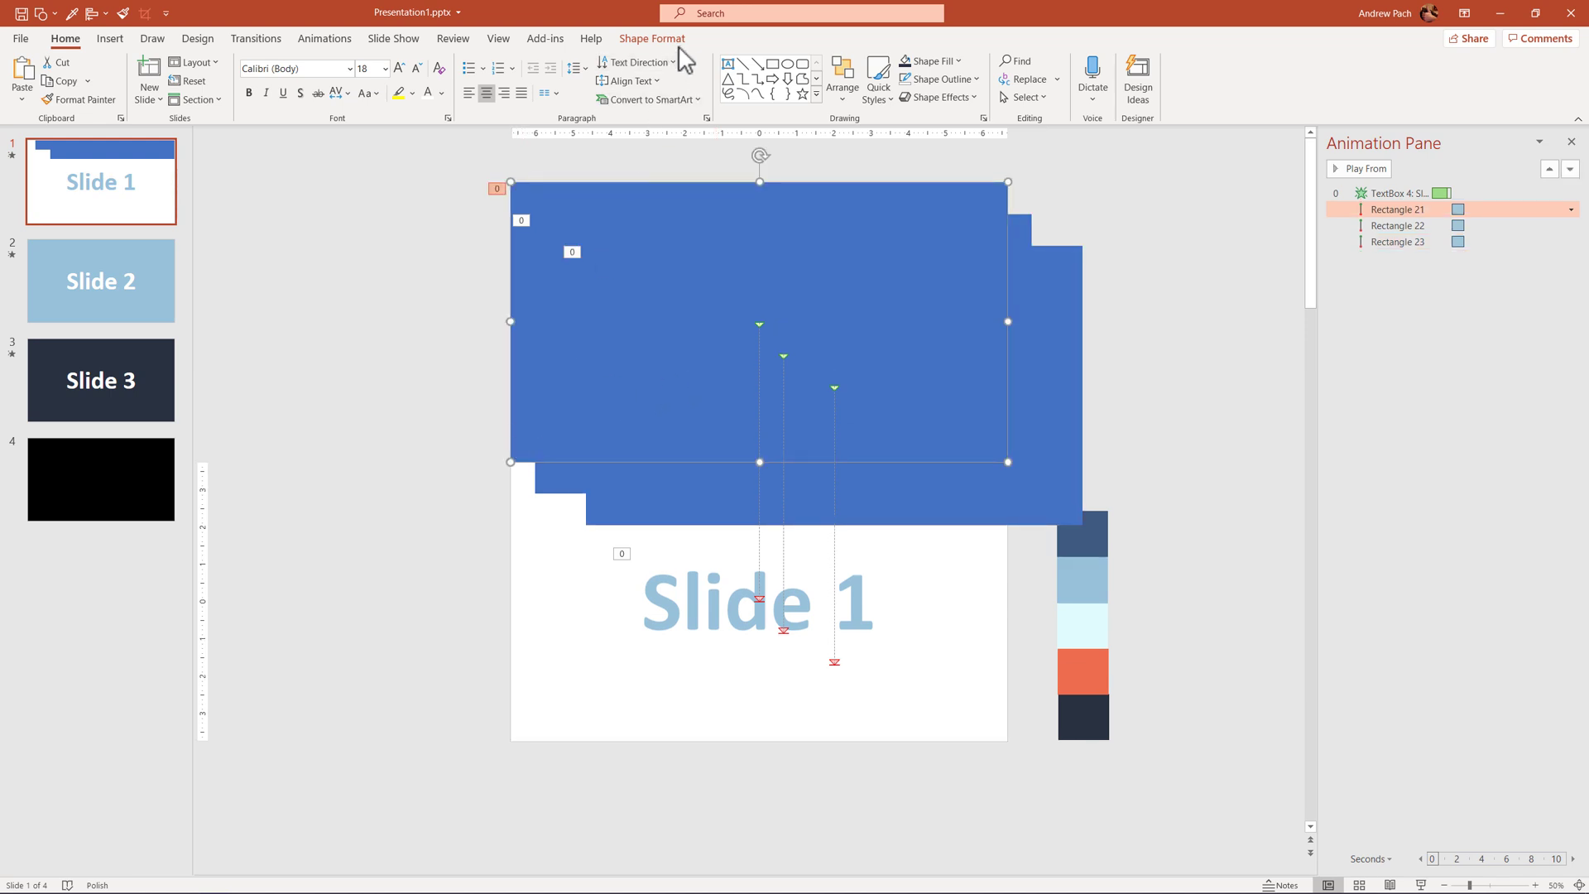
Eyedrop the dark navy swatch into Rectangle 21's fill.
left_click(654, 39)
left_click(596, 61)
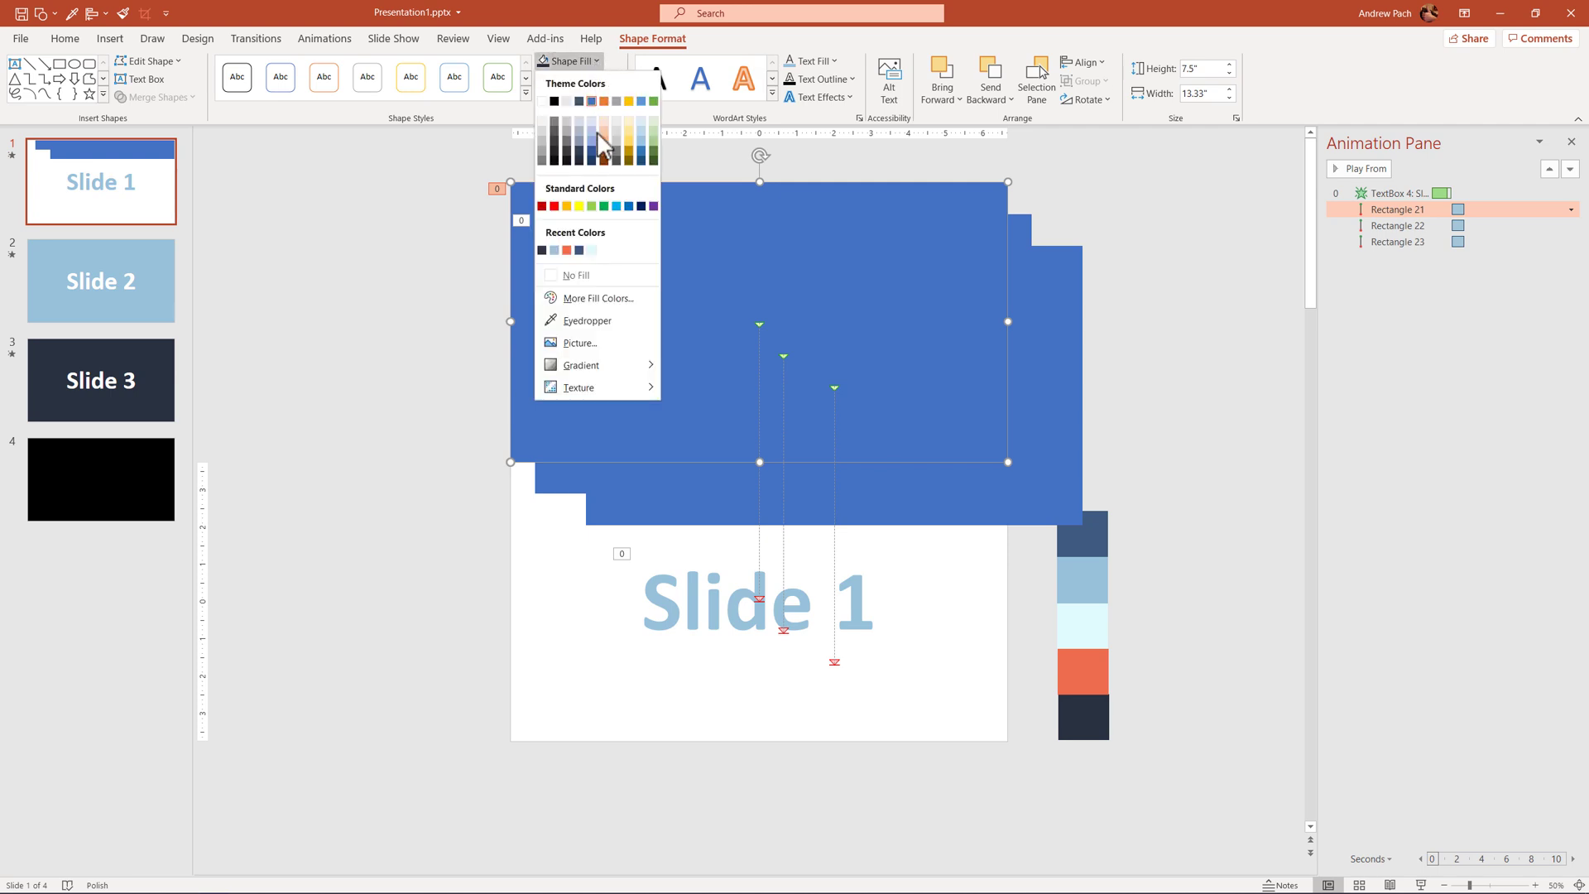
left_click(609, 321)
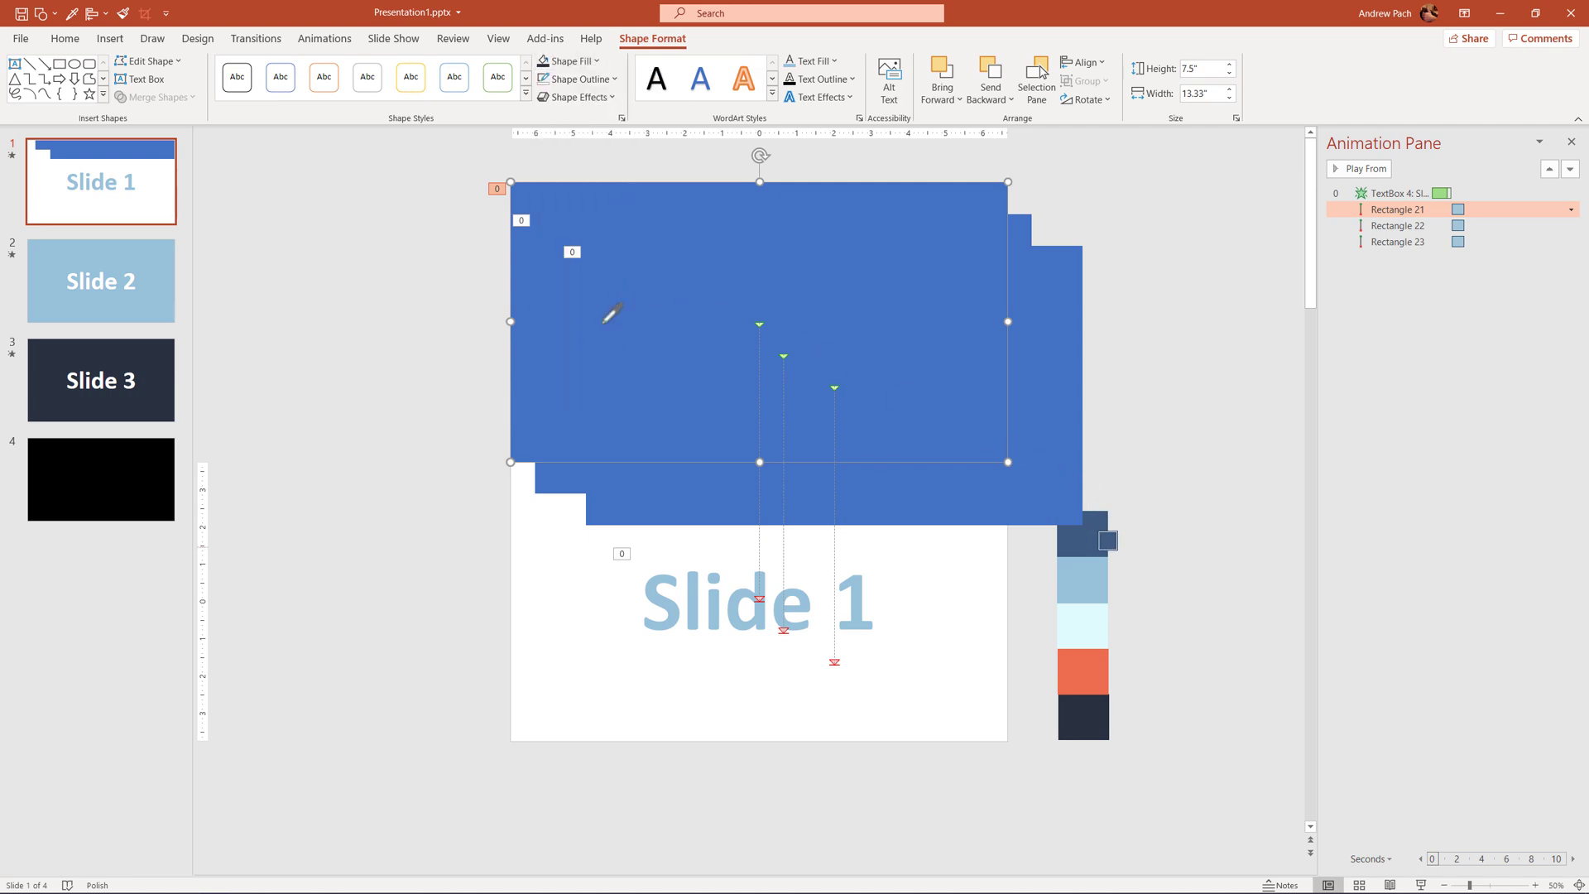
left_click(1101, 537)
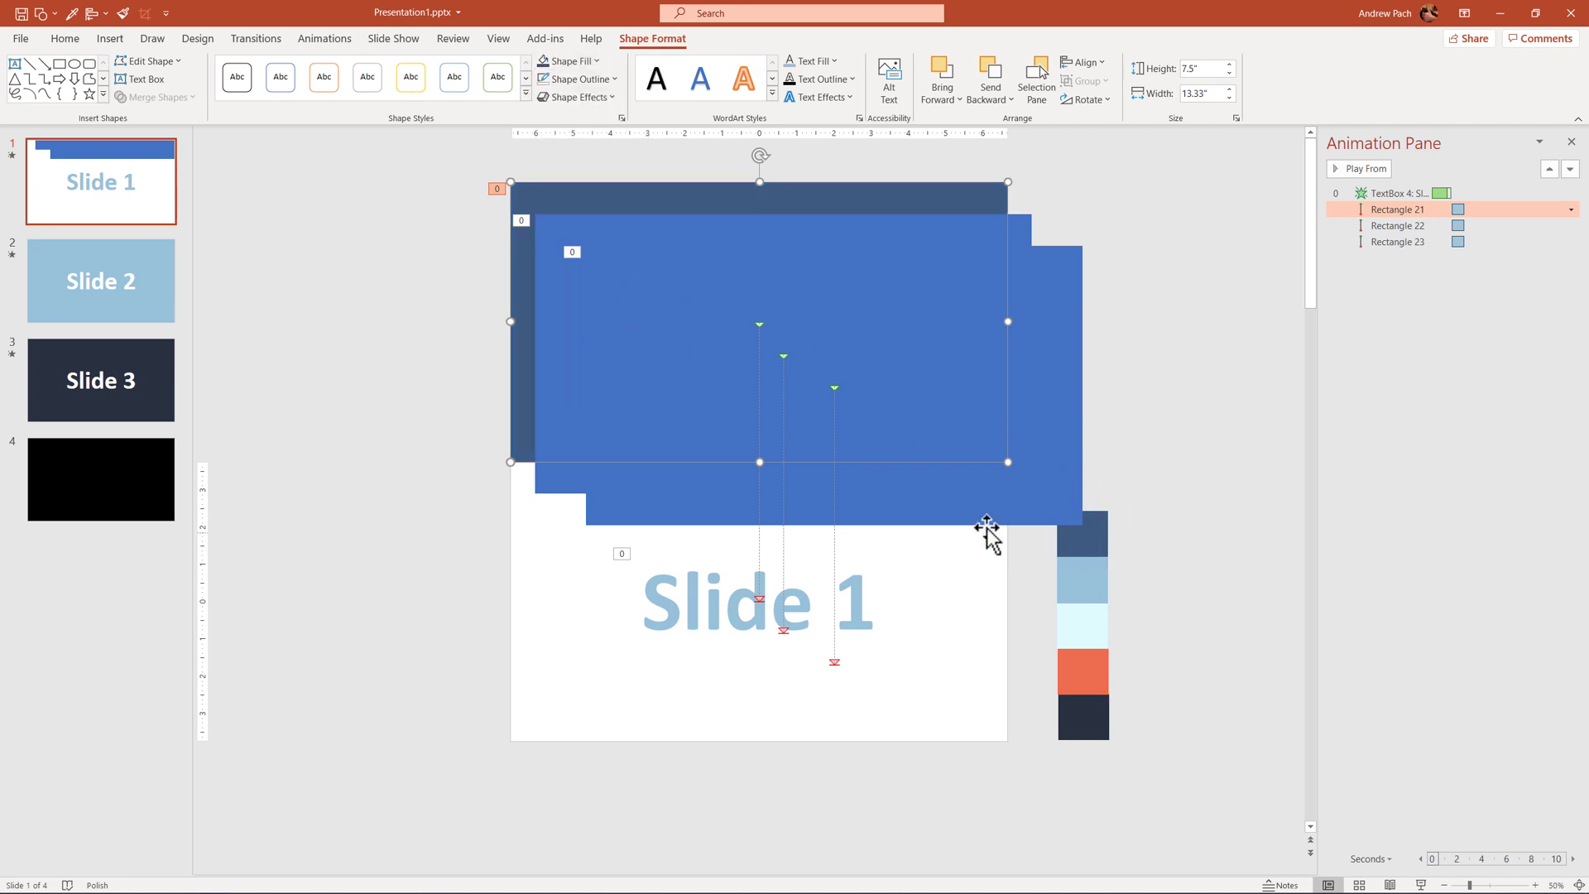
Fill the middle rectangle, Rectangle 22, with the eyedropped orange.
left_click(558, 480)
scroll(557, 486, "down", 1)
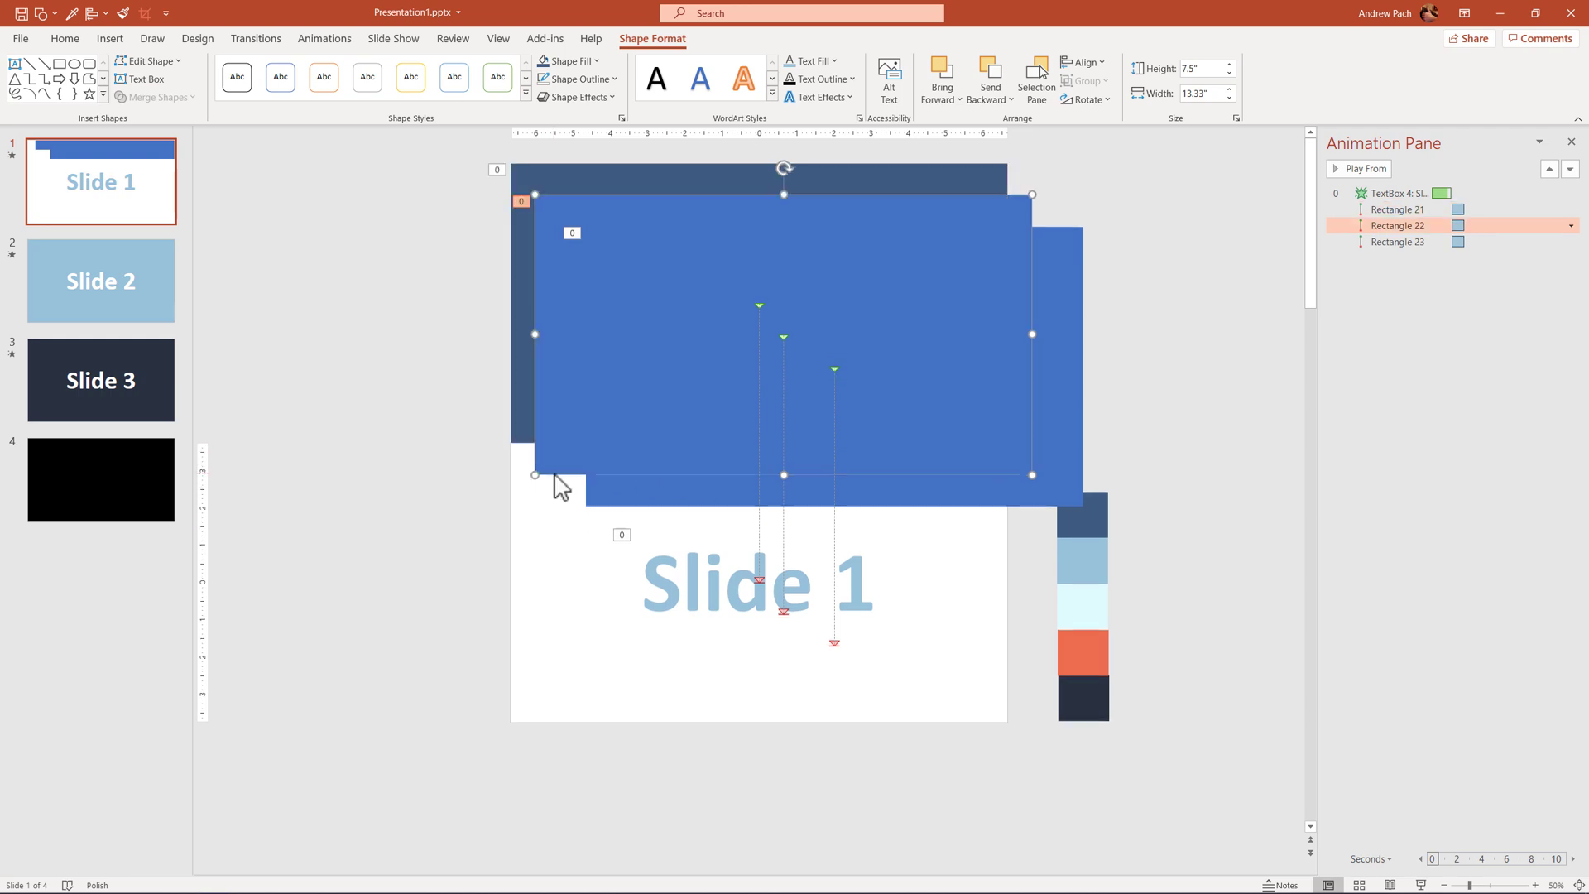
left_click(584, 60)
left_click(589, 320)
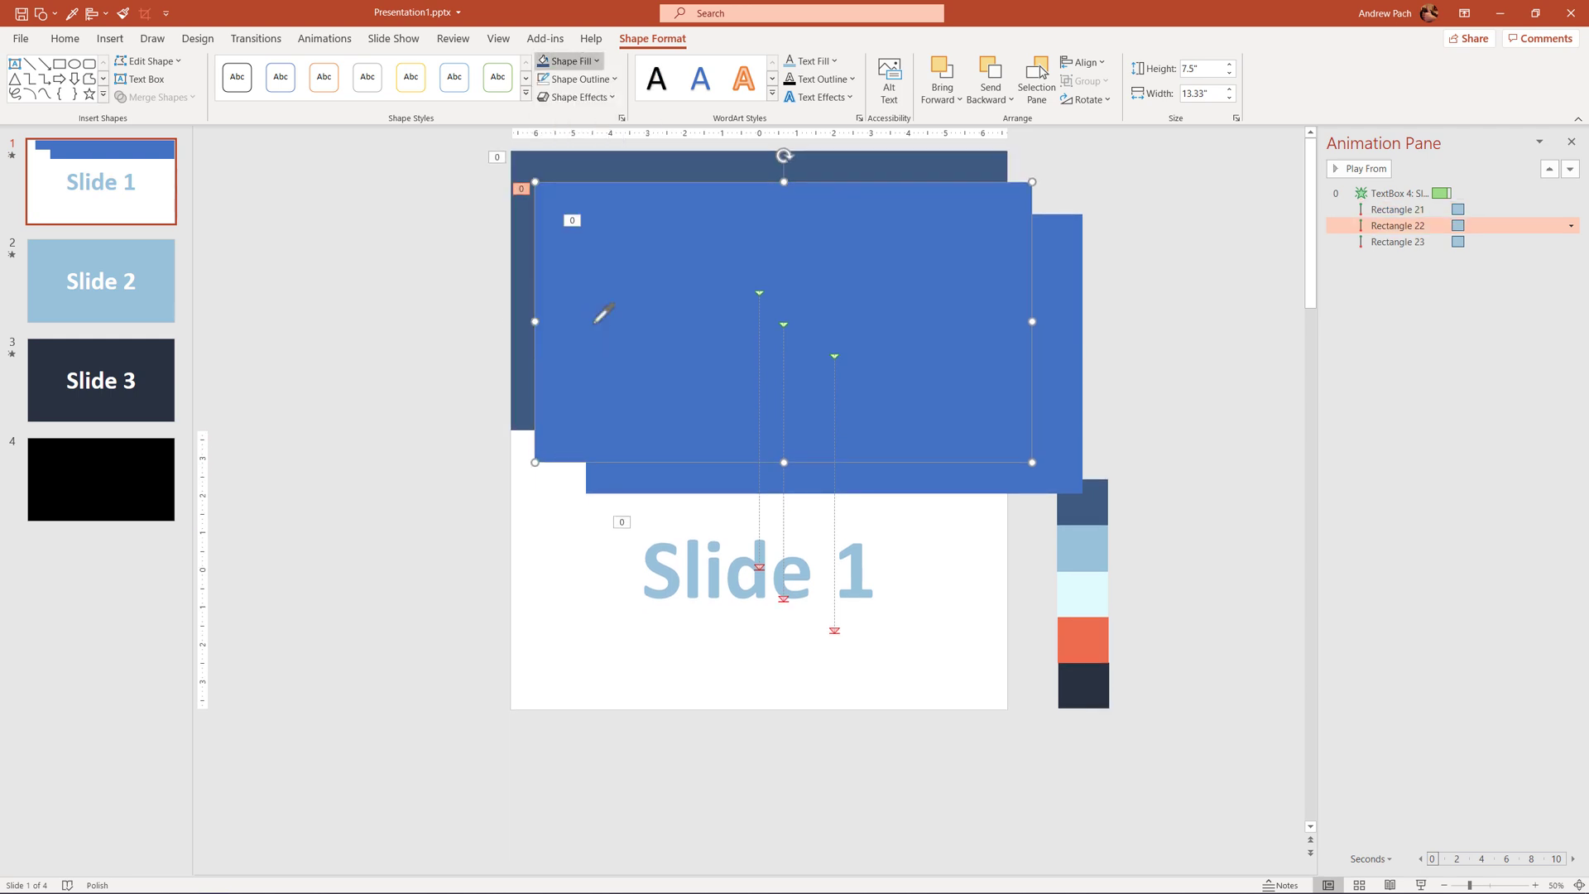
left_click(1100, 643)
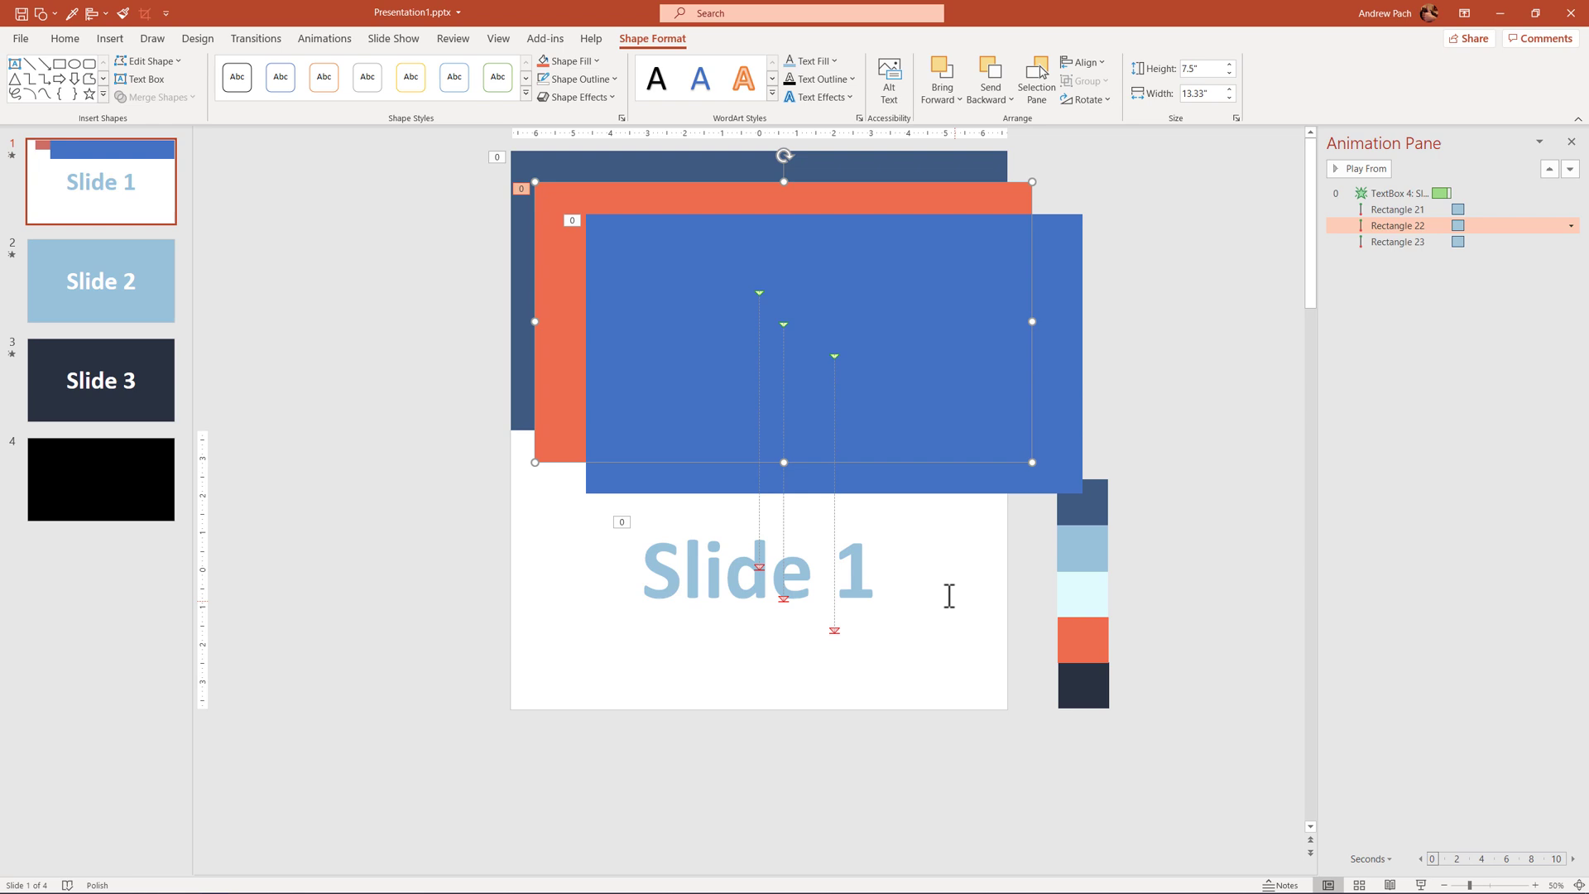
Fill the front rectangle with the light blue eyedropped from Slide 2.
left_click(624, 491)
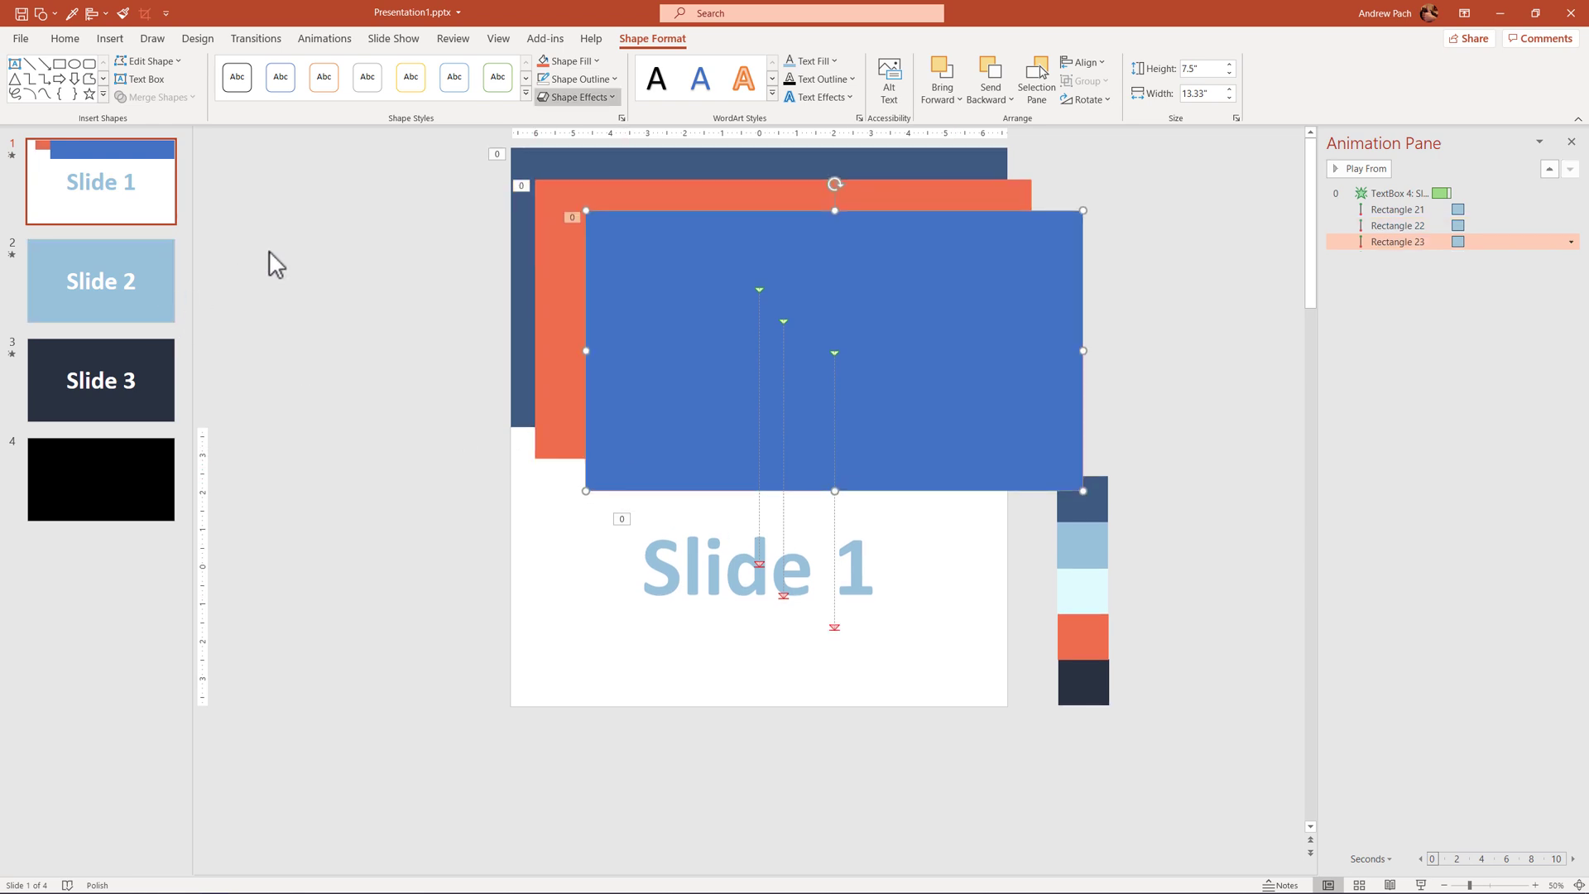
left_click(597, 63)
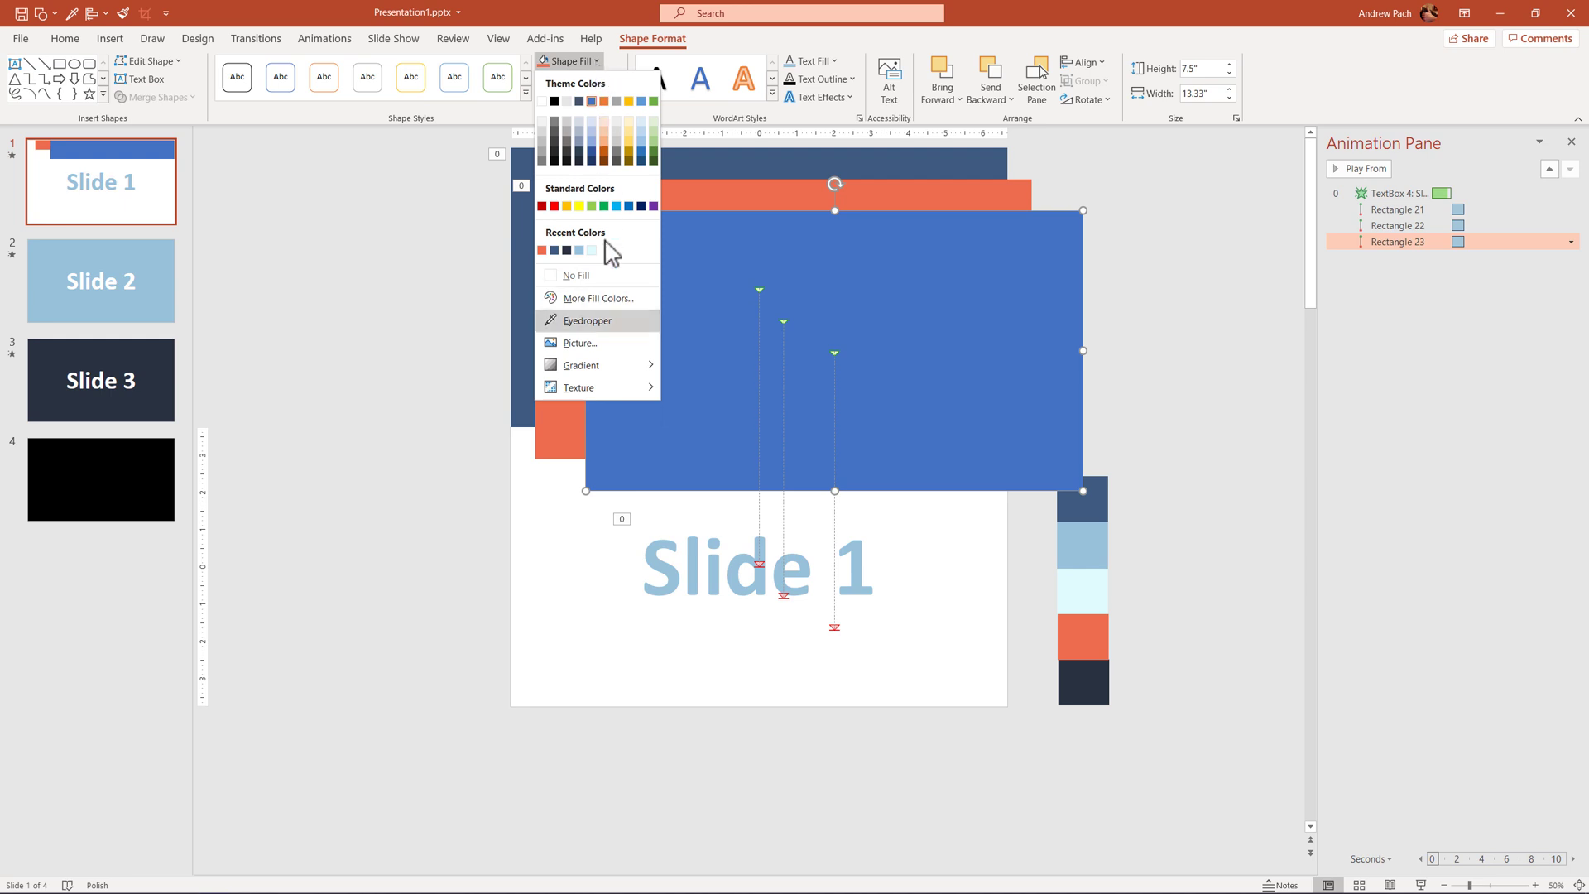
left_click(604, 322)
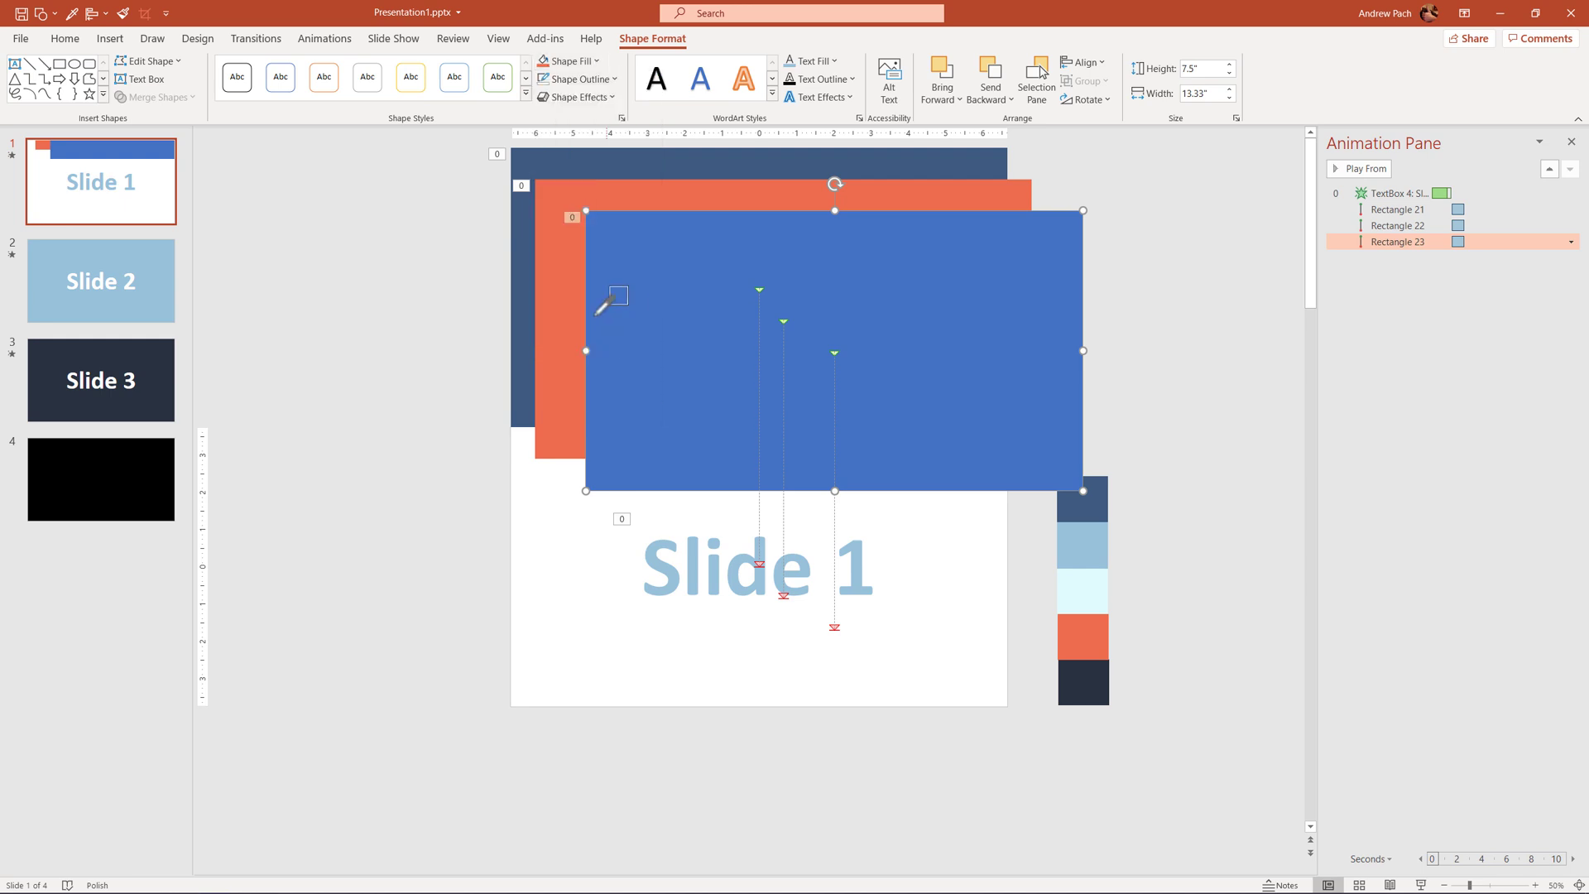
left_click(169, 316)
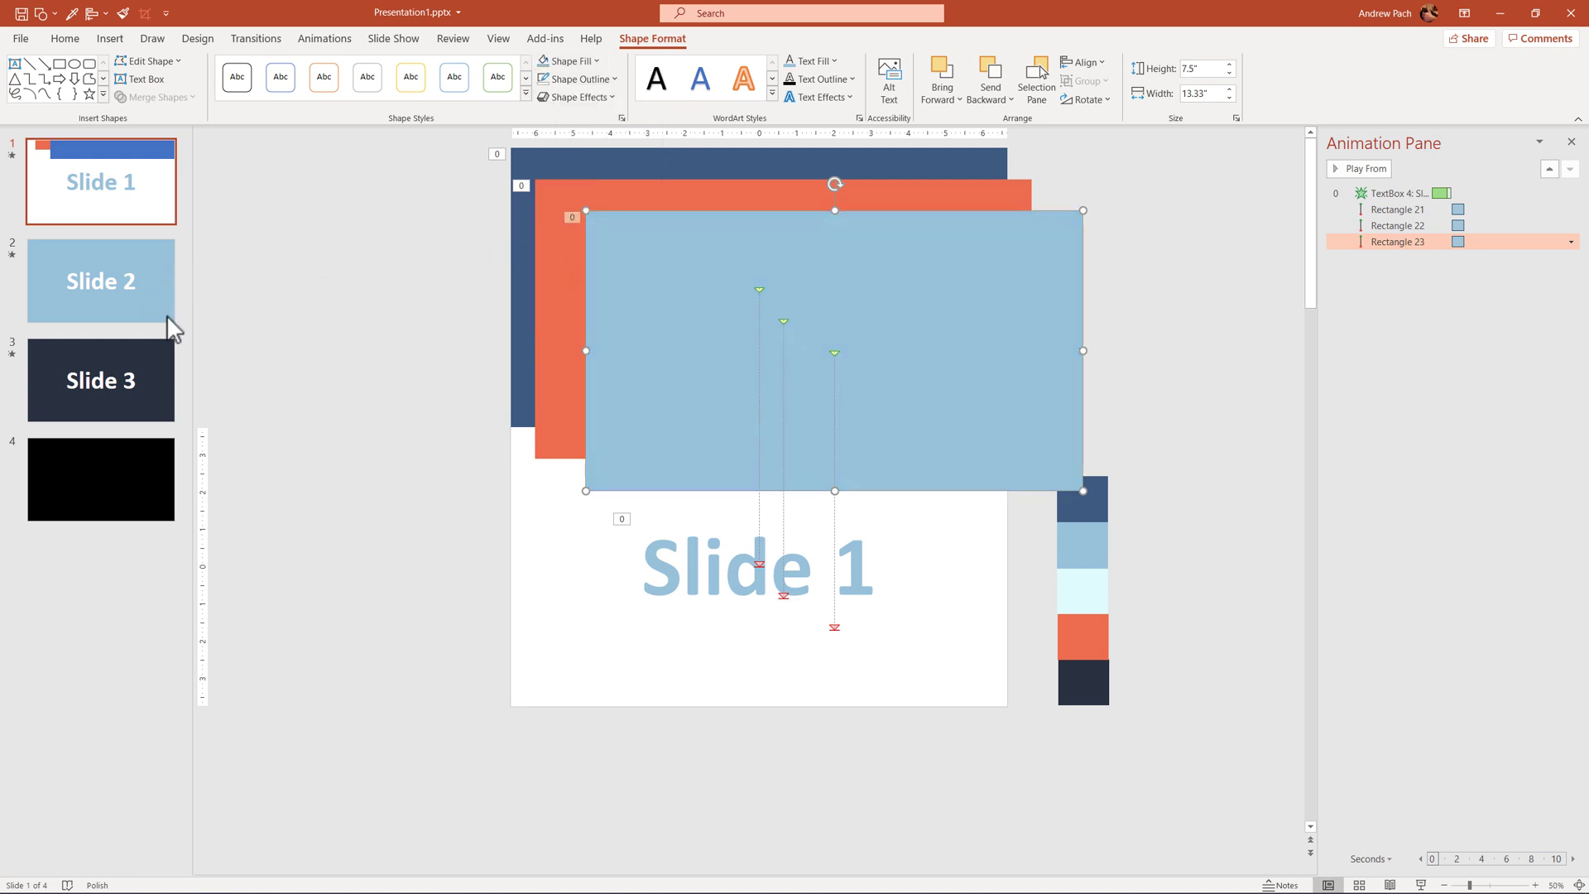
left_click(1440, 229)
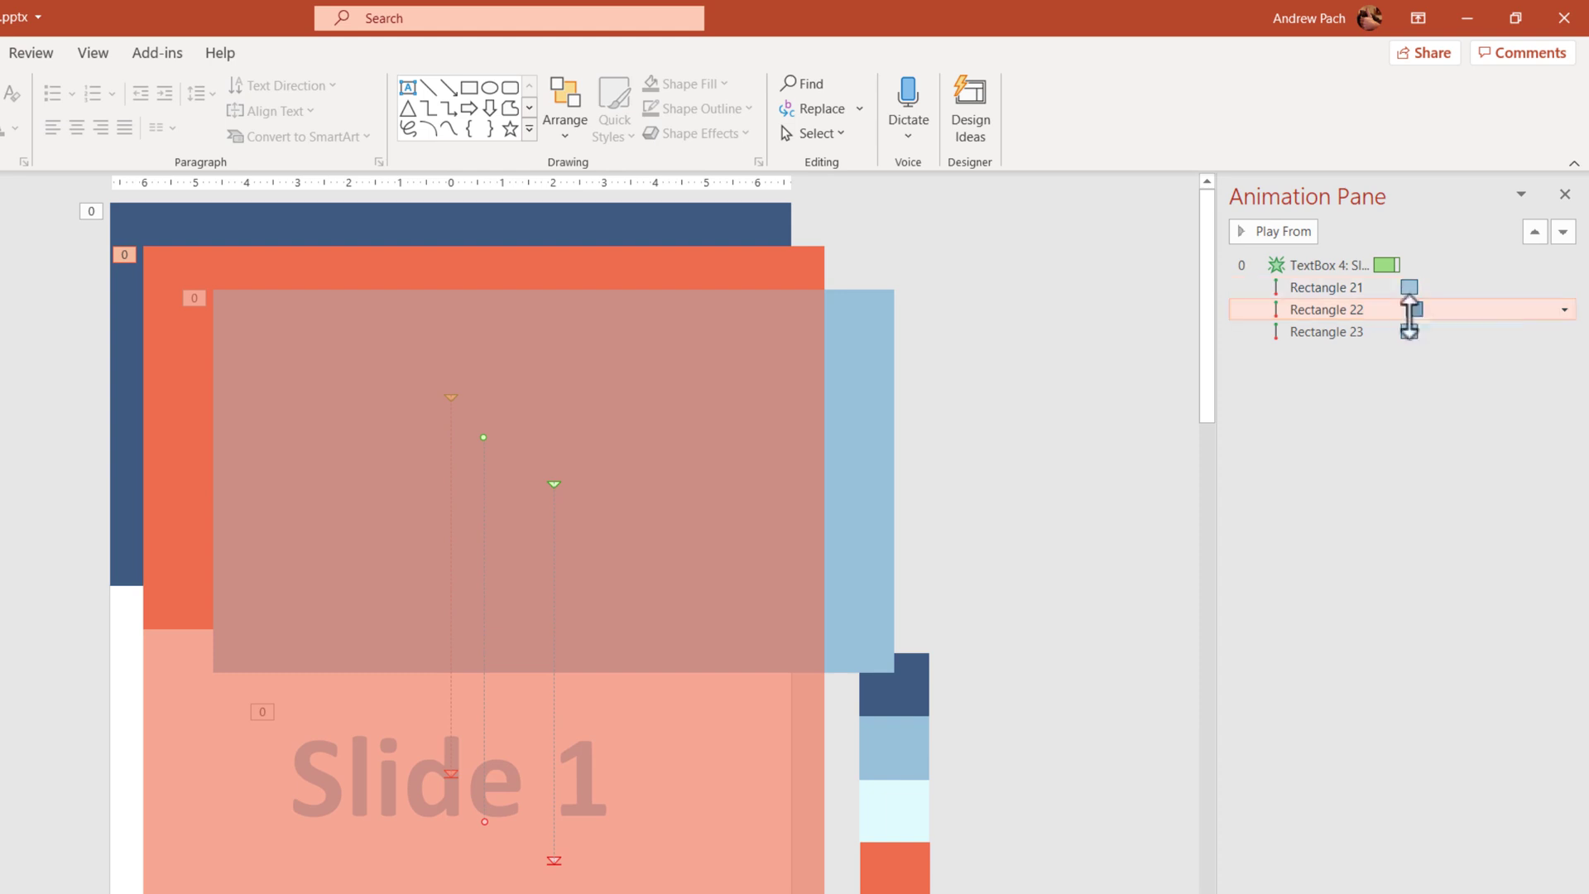
Stagger Rectangle 22's and Rectangle 23's animation starts so Rectangle 23 begins at 2.1s.
left_click(1410, 315)
left_click_drag(1413, 317, 1422, 329)
left_click(1414, 330)
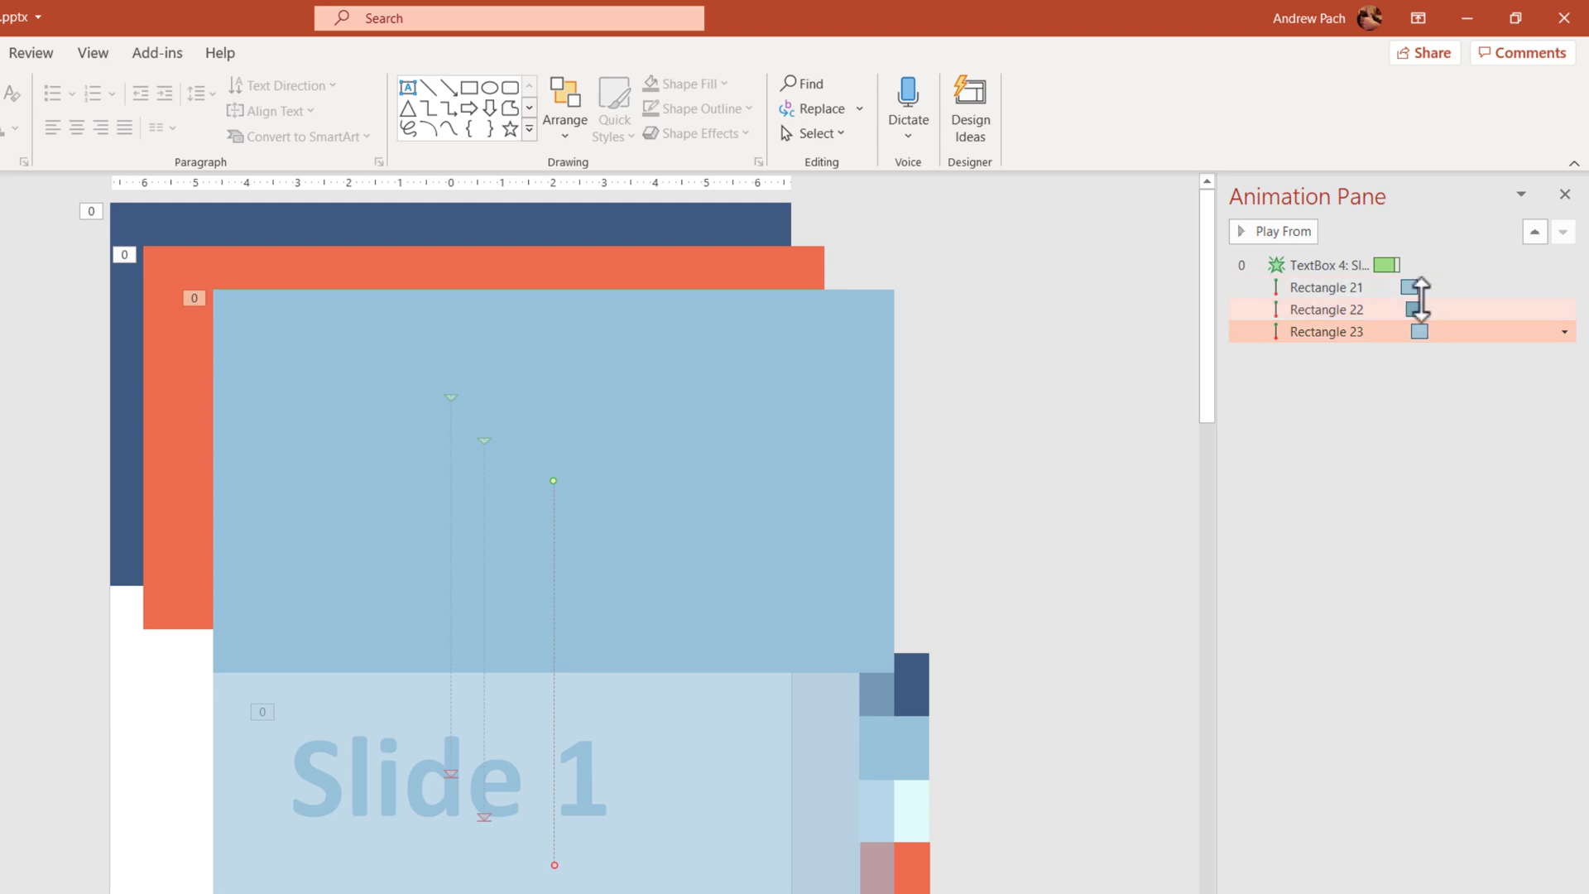
left_click(1356, 265)
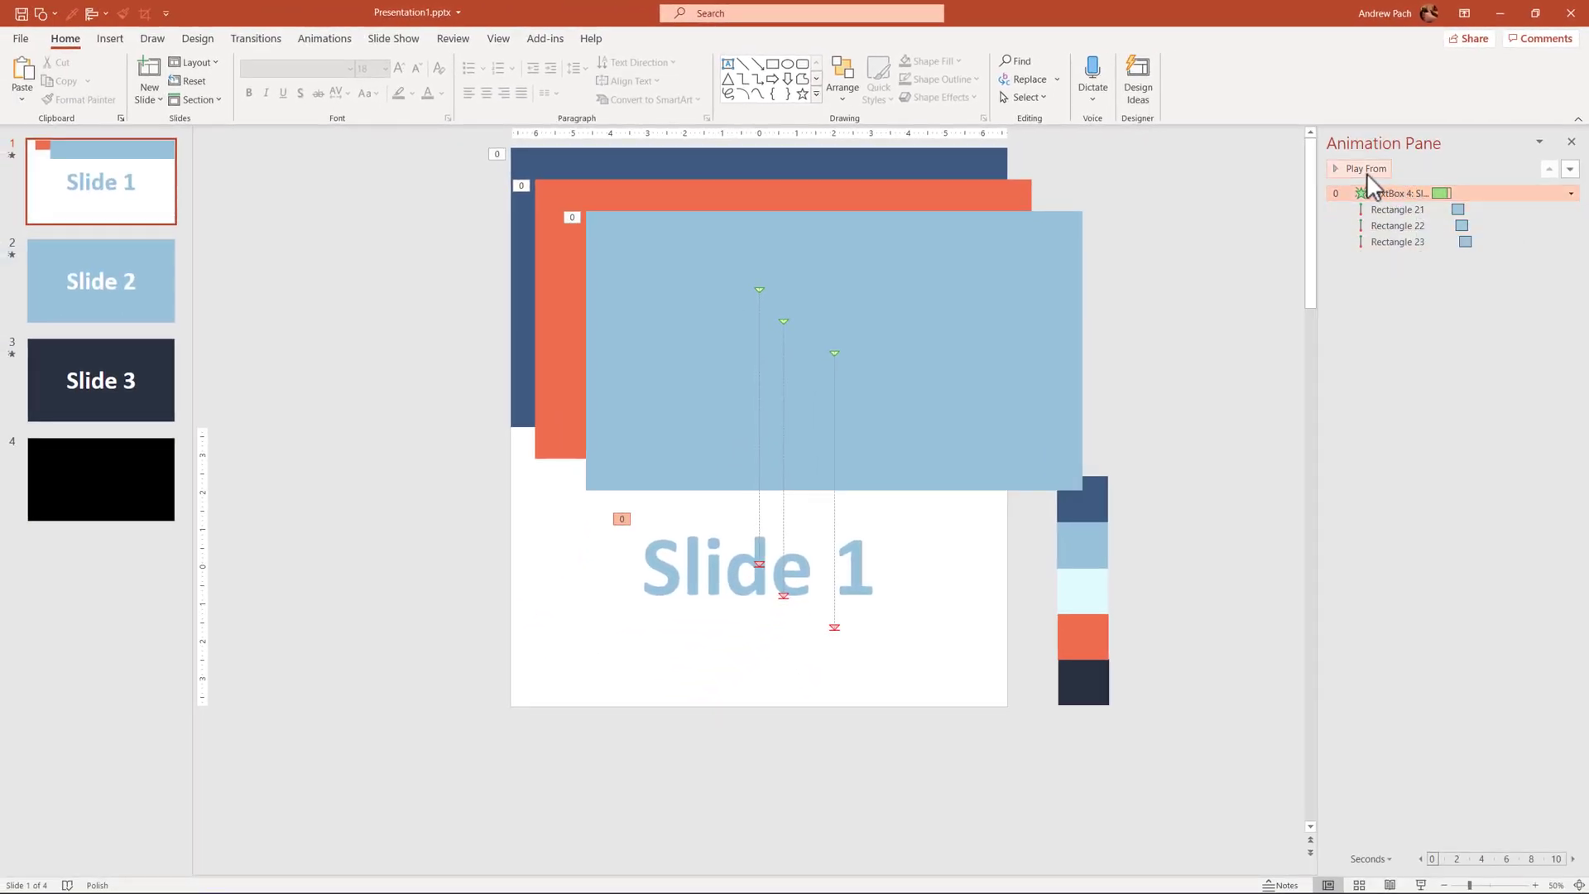
Preview the staggered wipe, then move the orange rectangle to the slide's top-left corner.
left_click(1367, 171)
left_click(555, 288)
left_click_drag(556, 288, 539, 257)
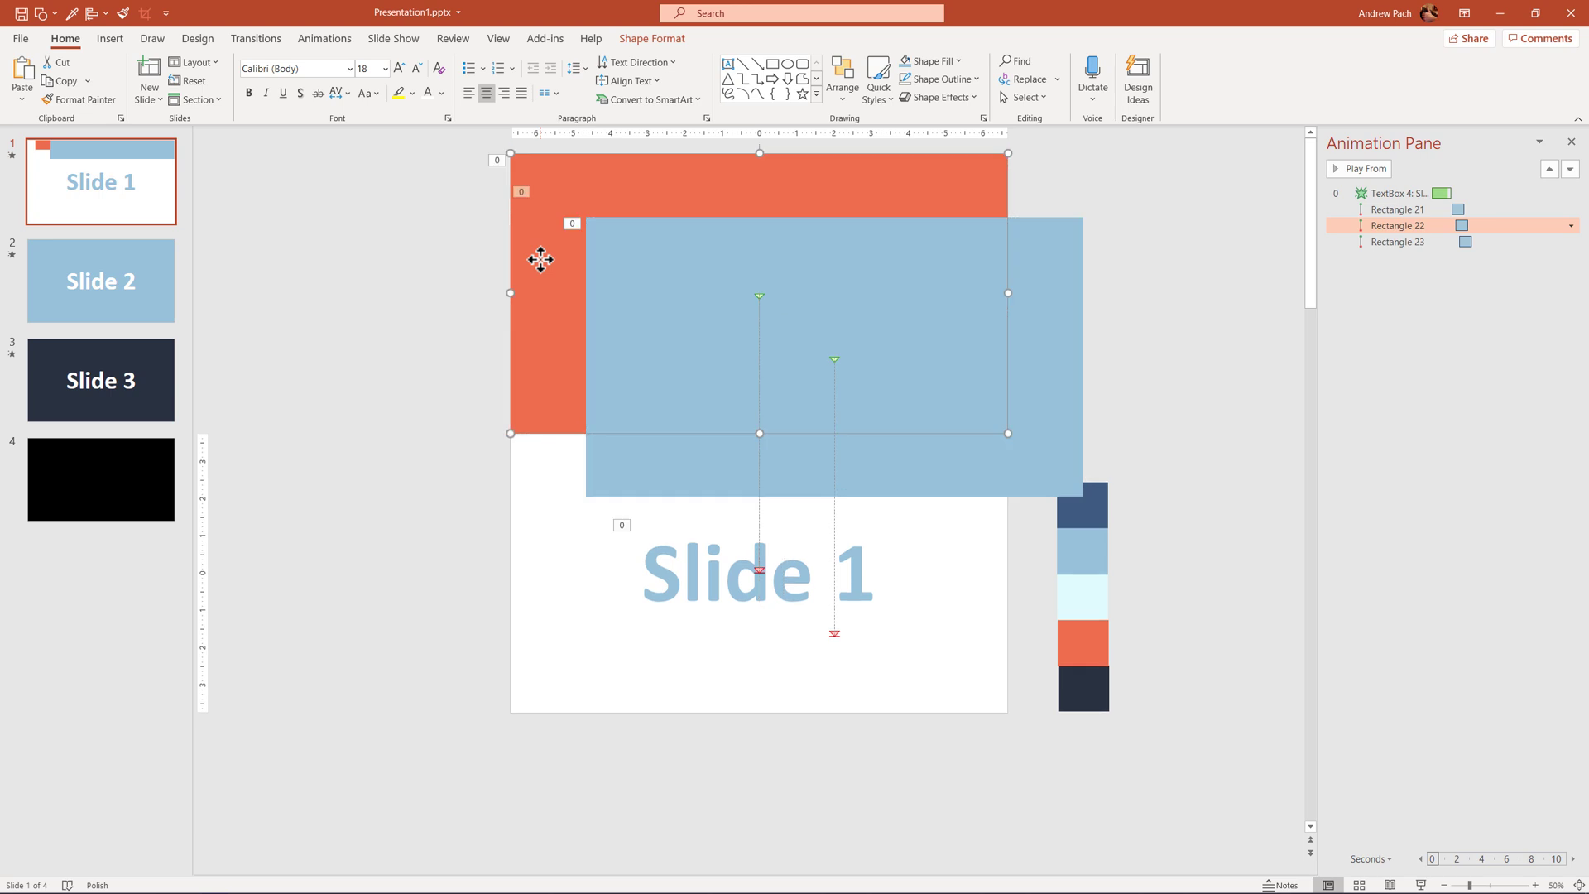
Position light blue Rectangle 23 at horizontal 0" and vertical -7.5" in Format Shape.
right_click(675, 485)
left_click(755, 448)
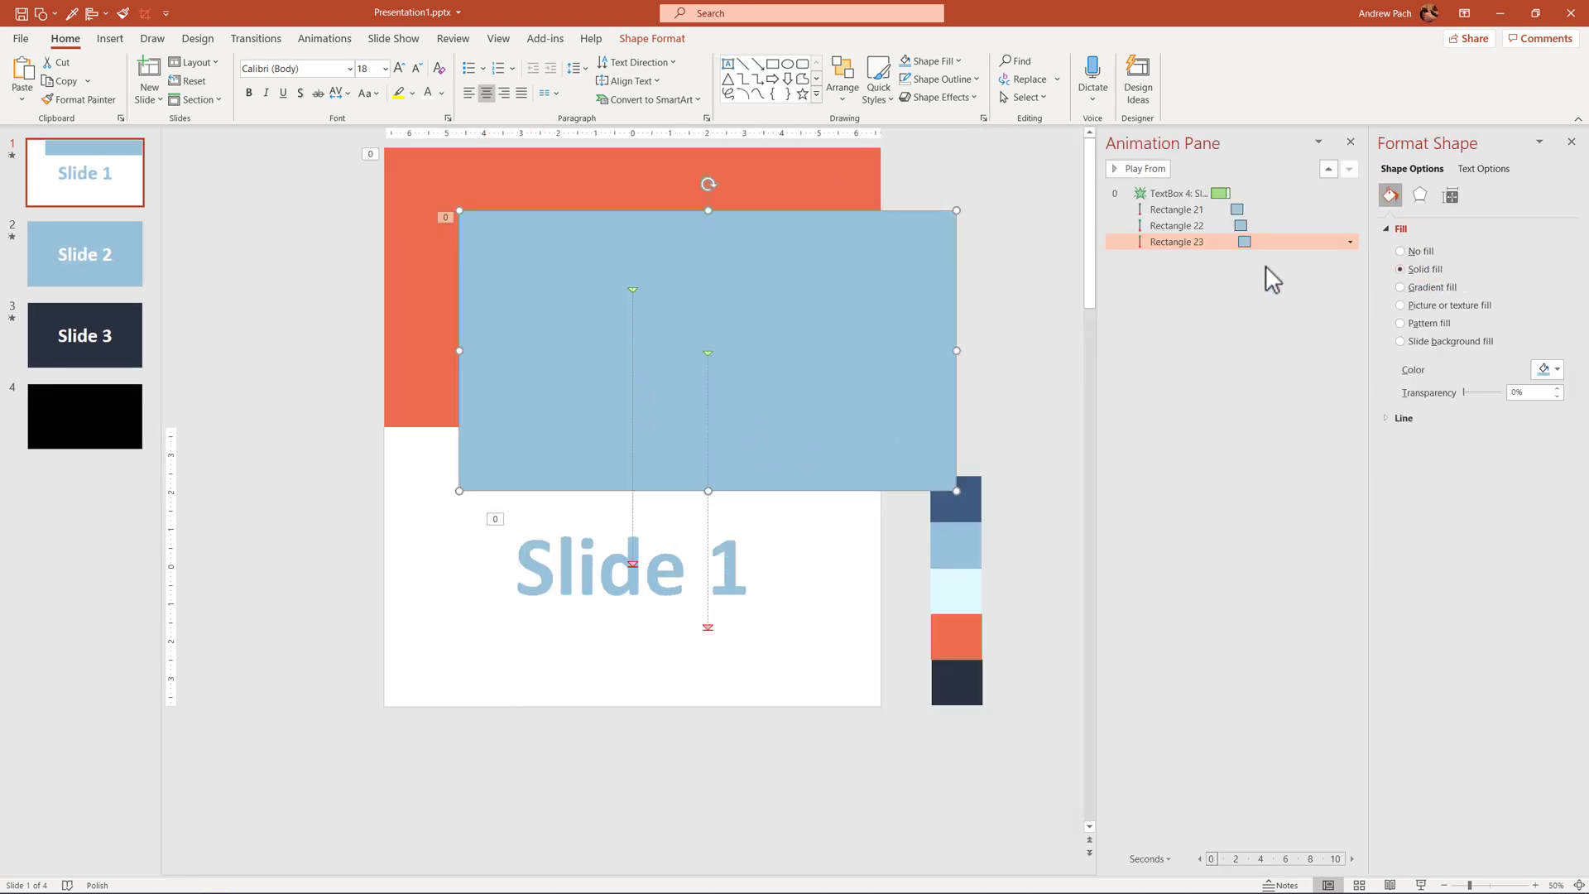
left_click(1451, 195)
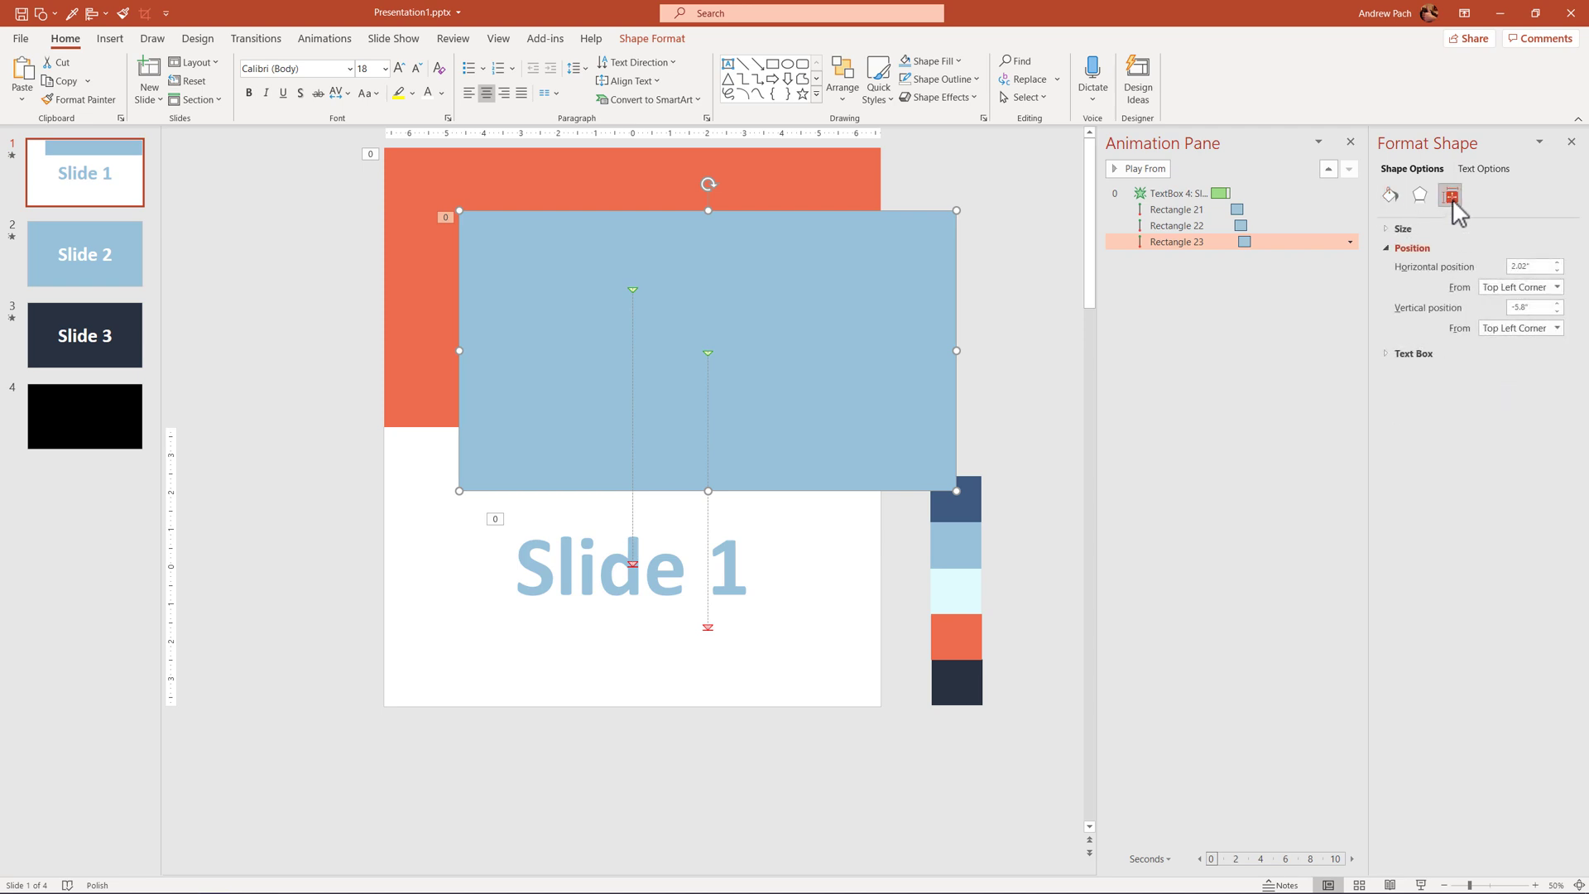
left_click(1520, 266)
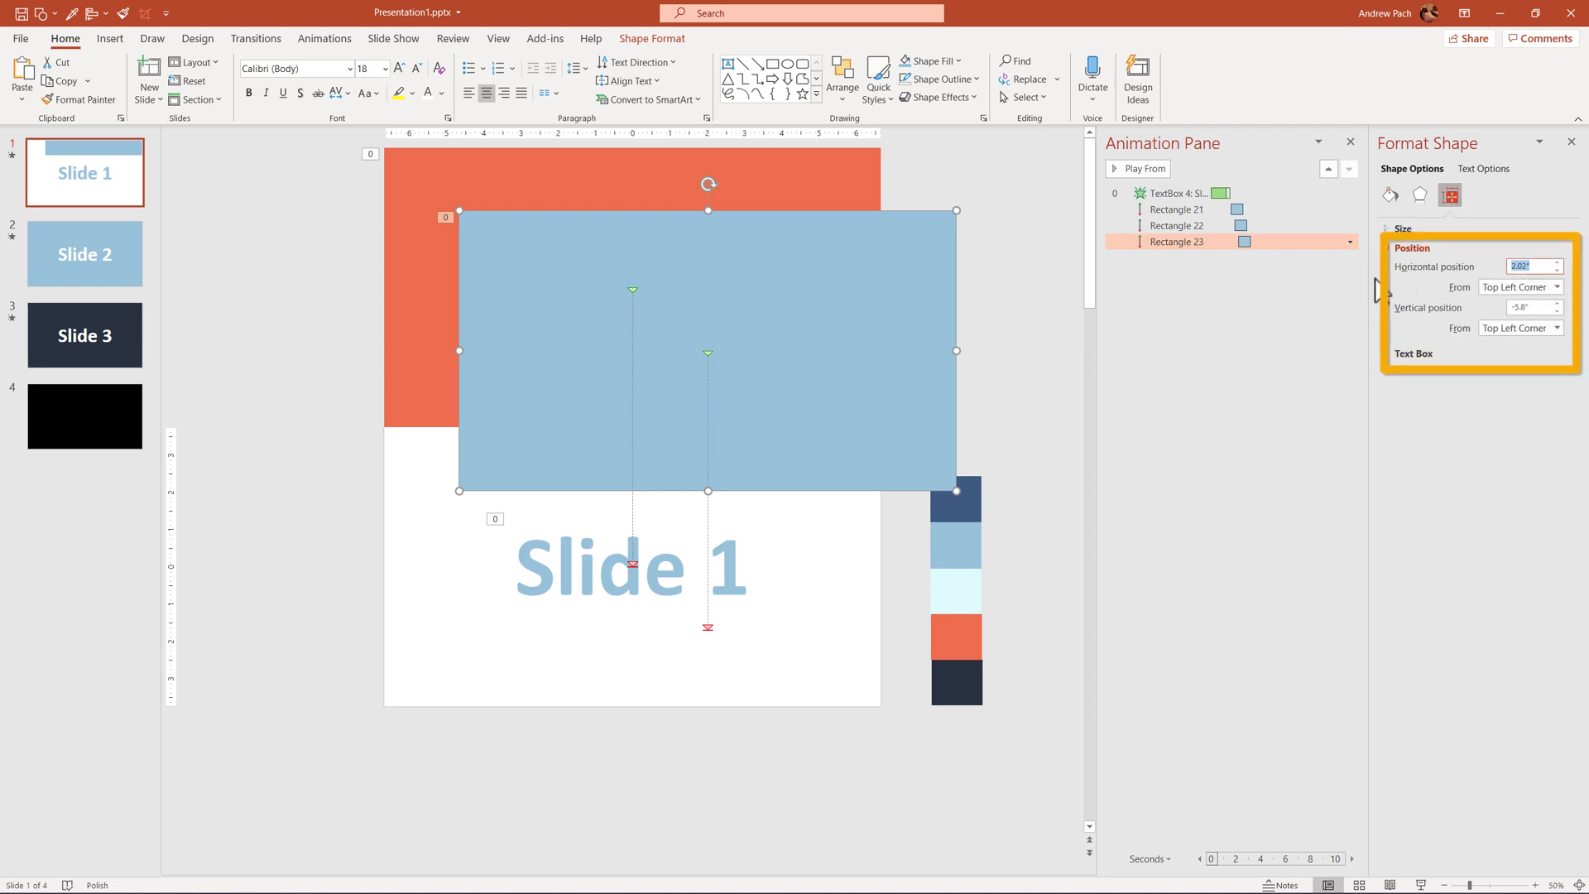
type("0")
key("Tab")
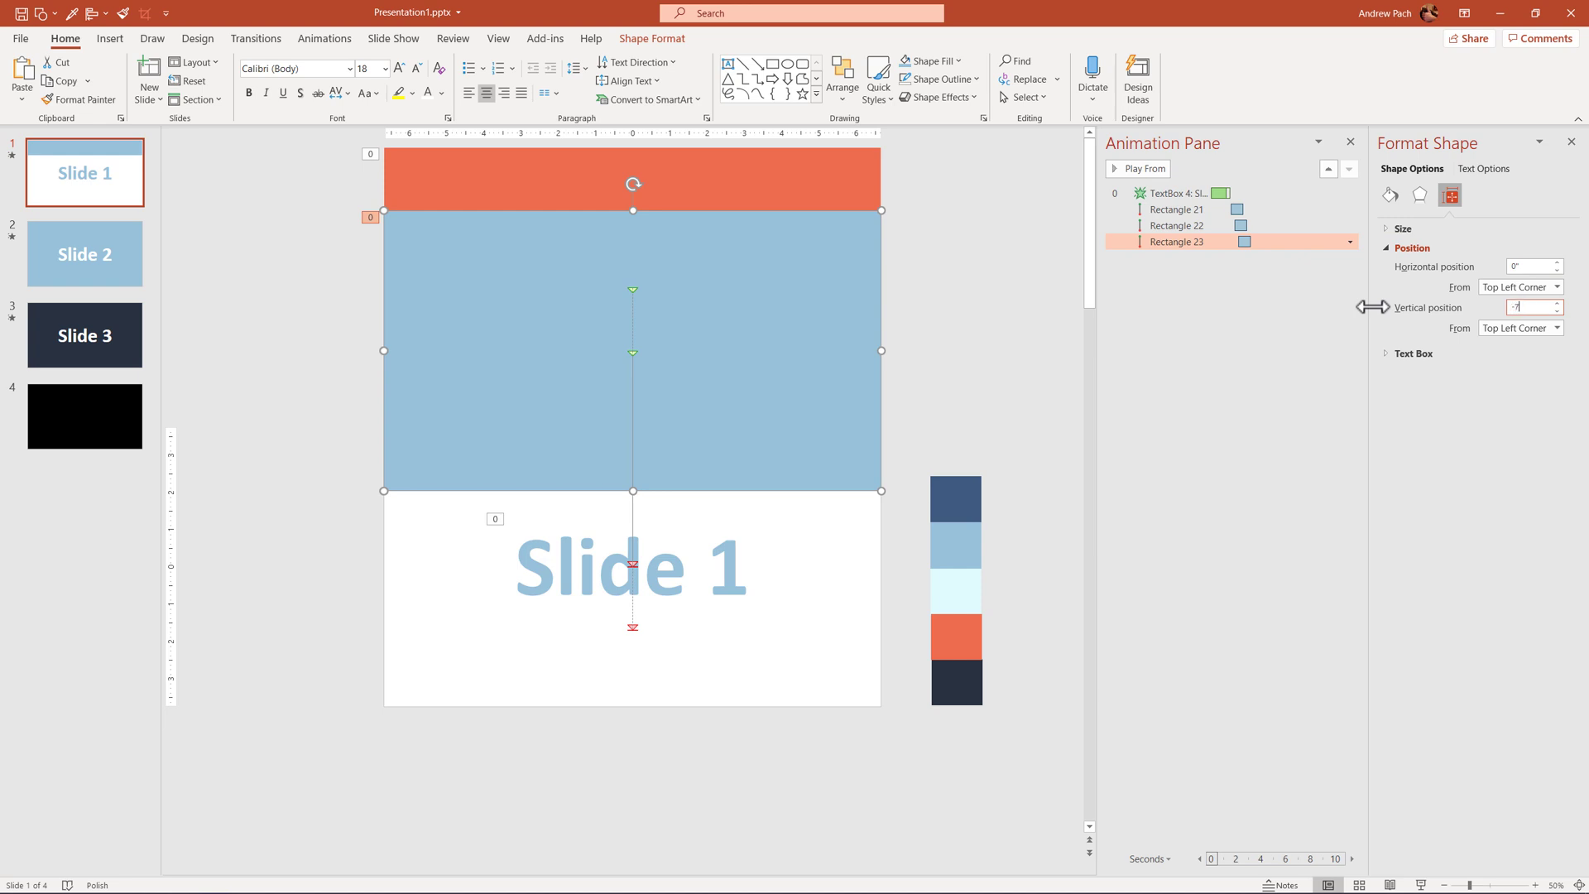
type("-7.5")
key("Return")
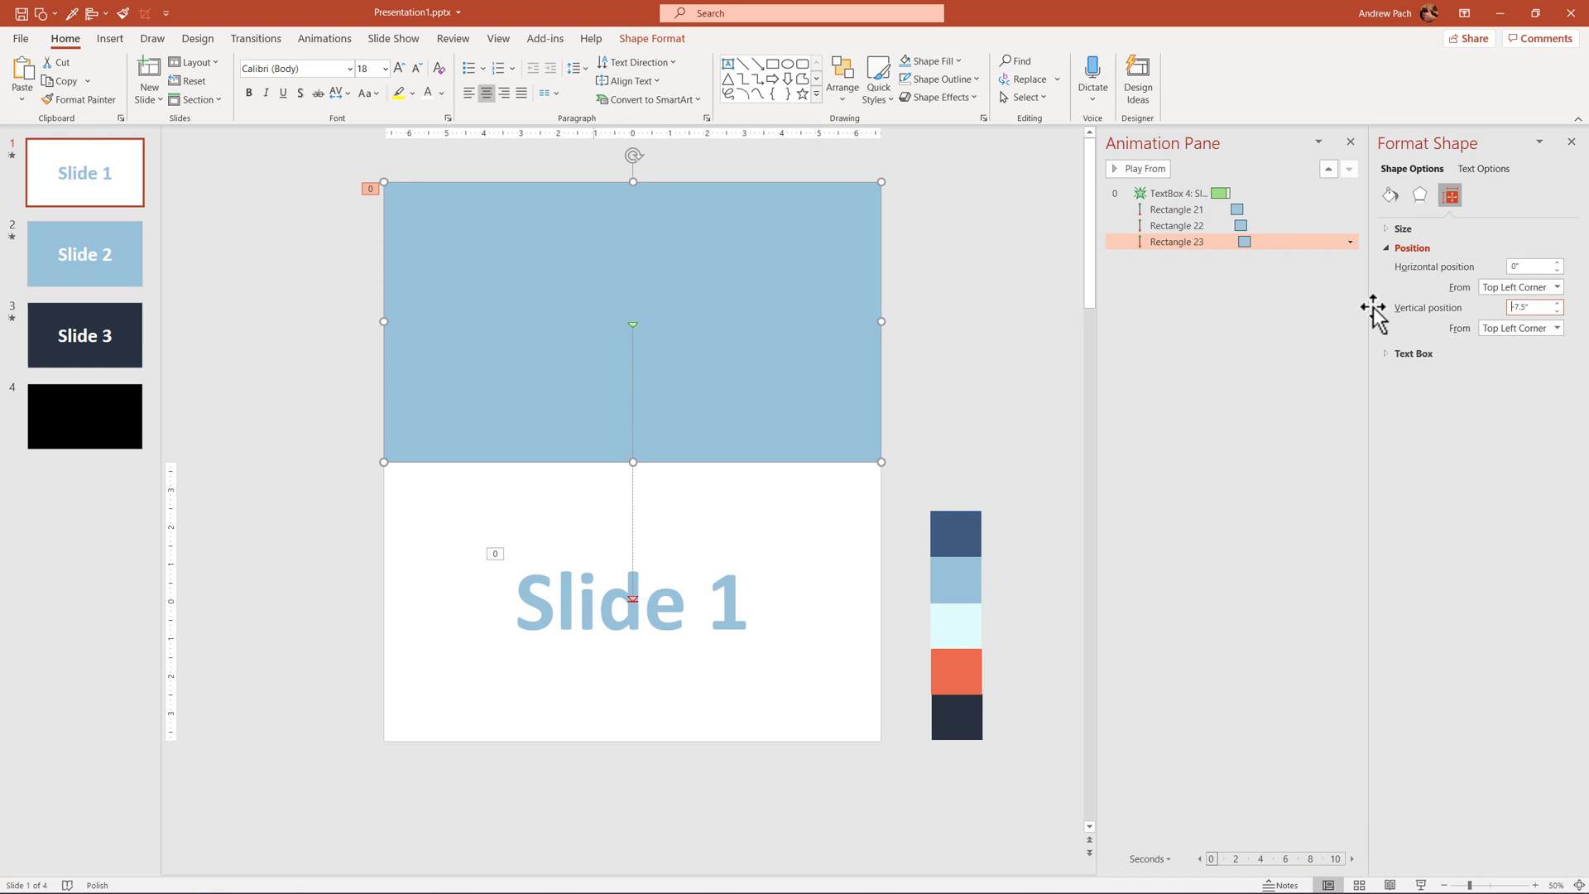
Select all three animated rectangles above Slide 1.
key("Escape")
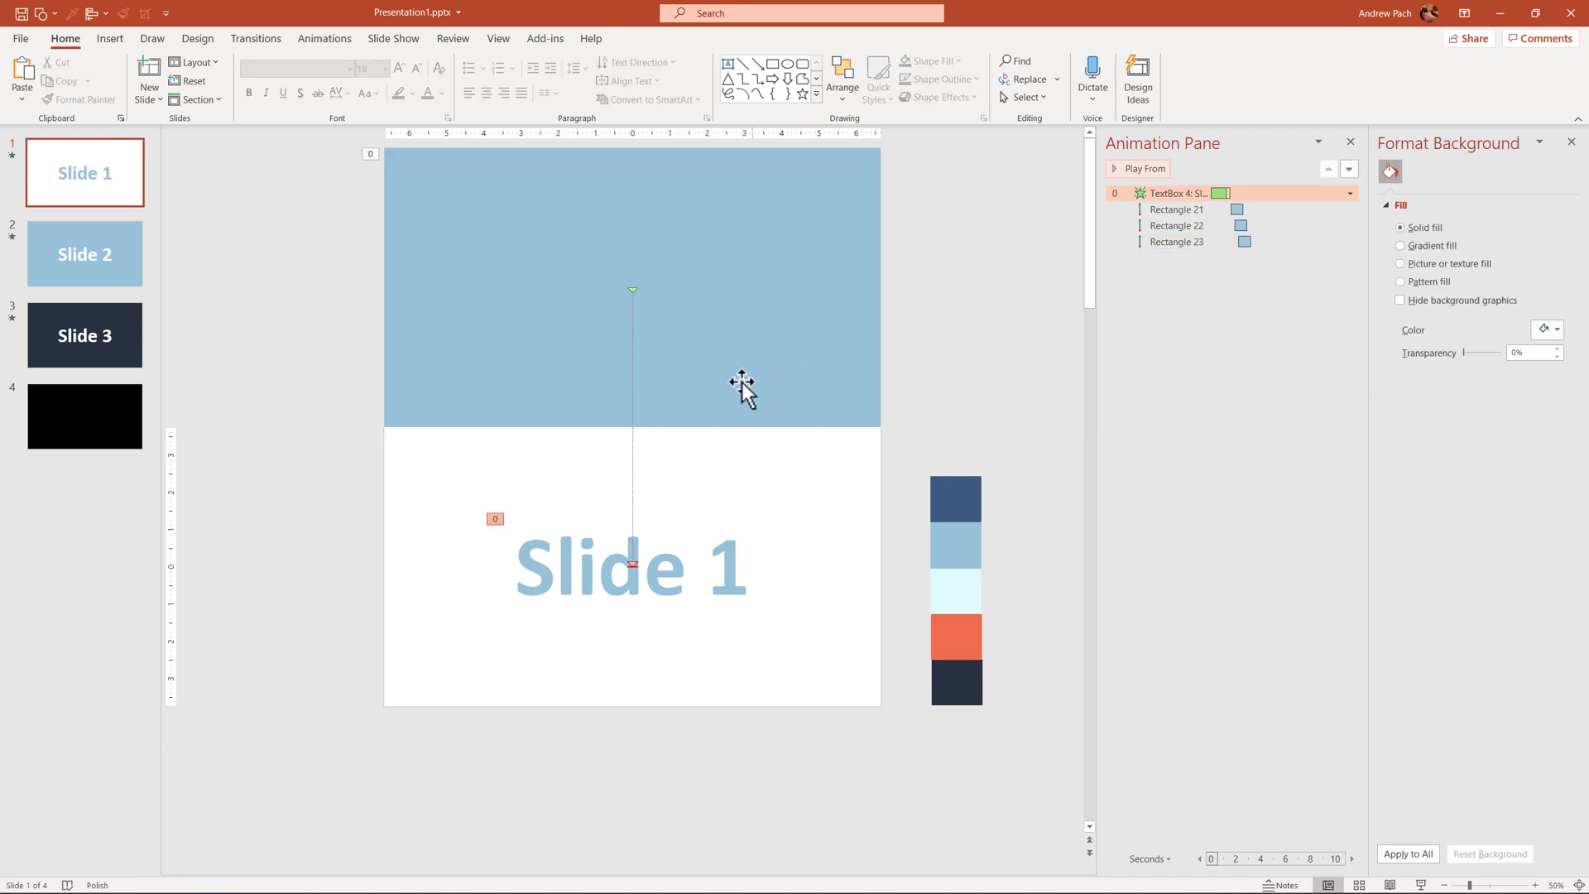
scroll(742, 380, "down", 2)
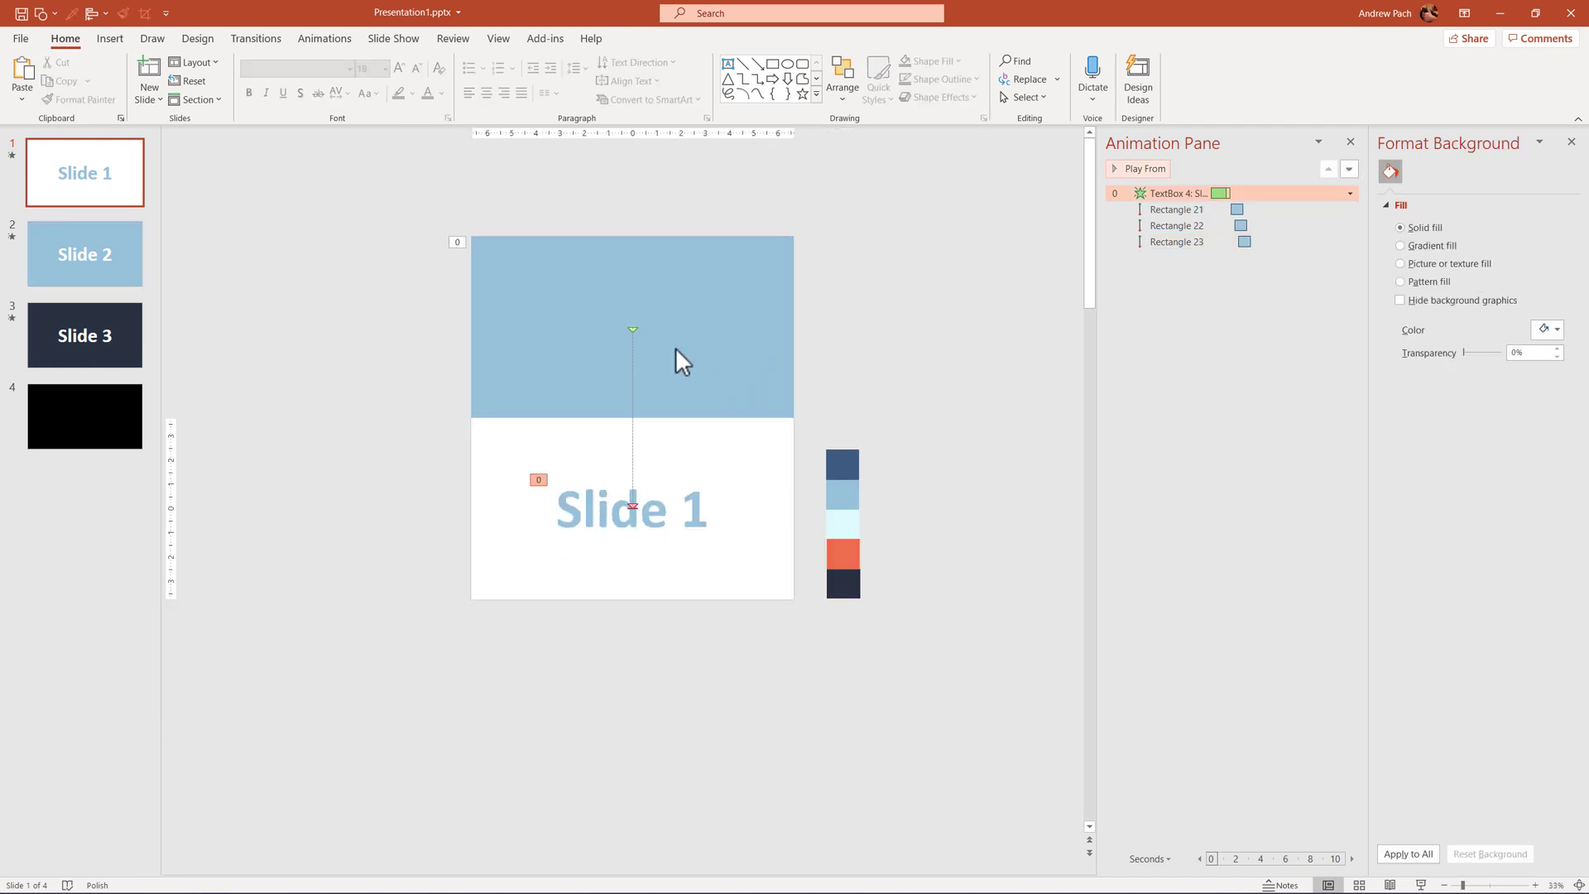
left_click_drag(375, 196, 812, 431)
Delete Slide 2's old dark rectangles and paste the copies as Rectangles 13–15.
left_click(121, 263)
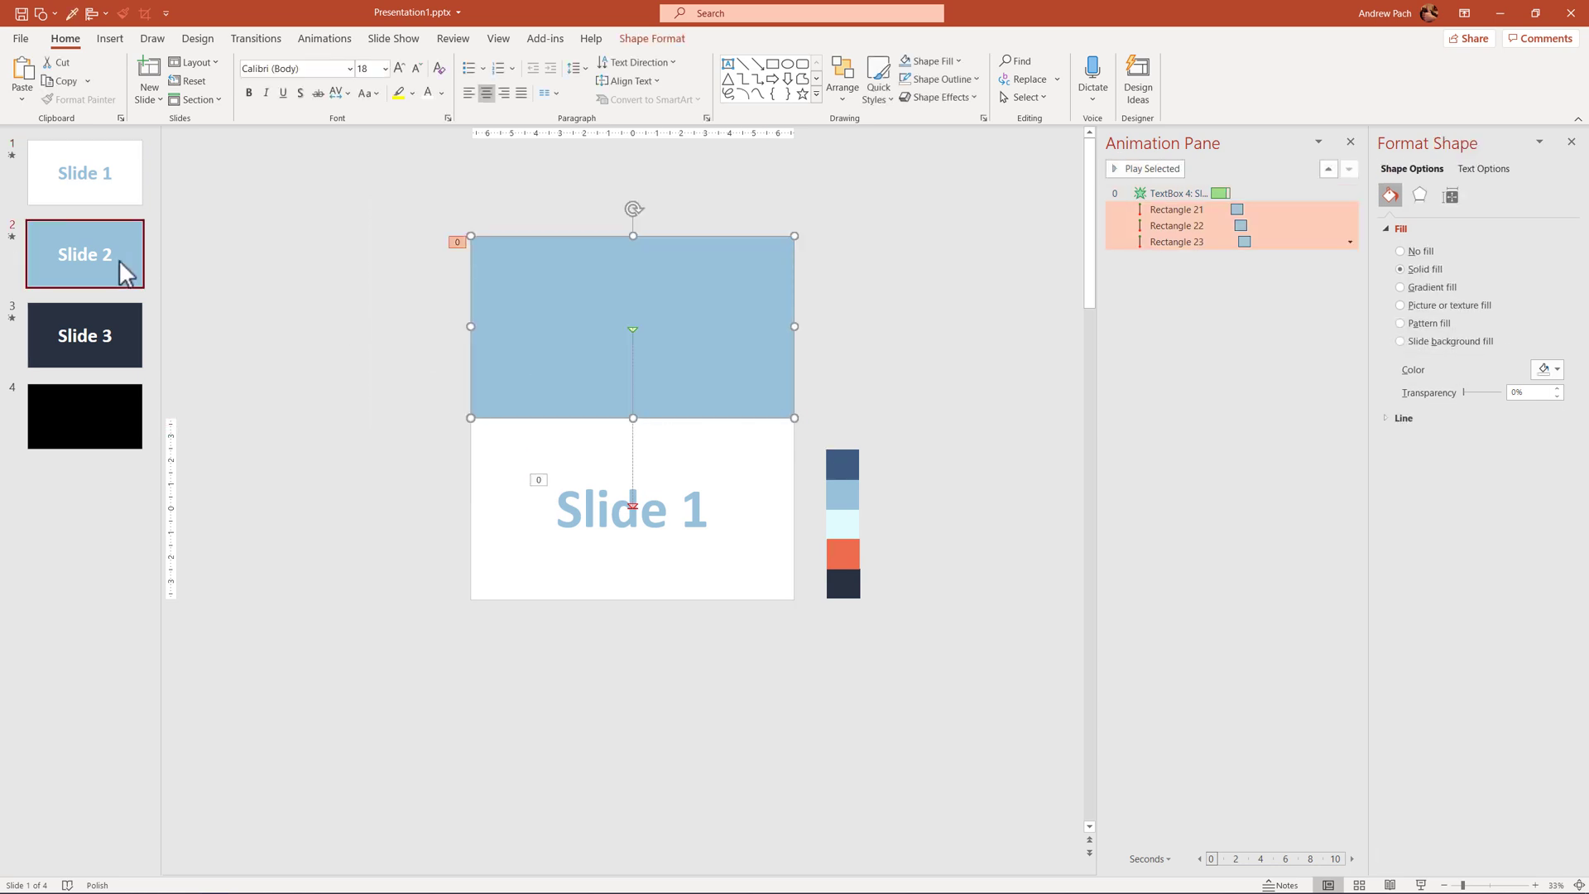
left_click_drag(323, 179, 889, 438)
key("Delete")
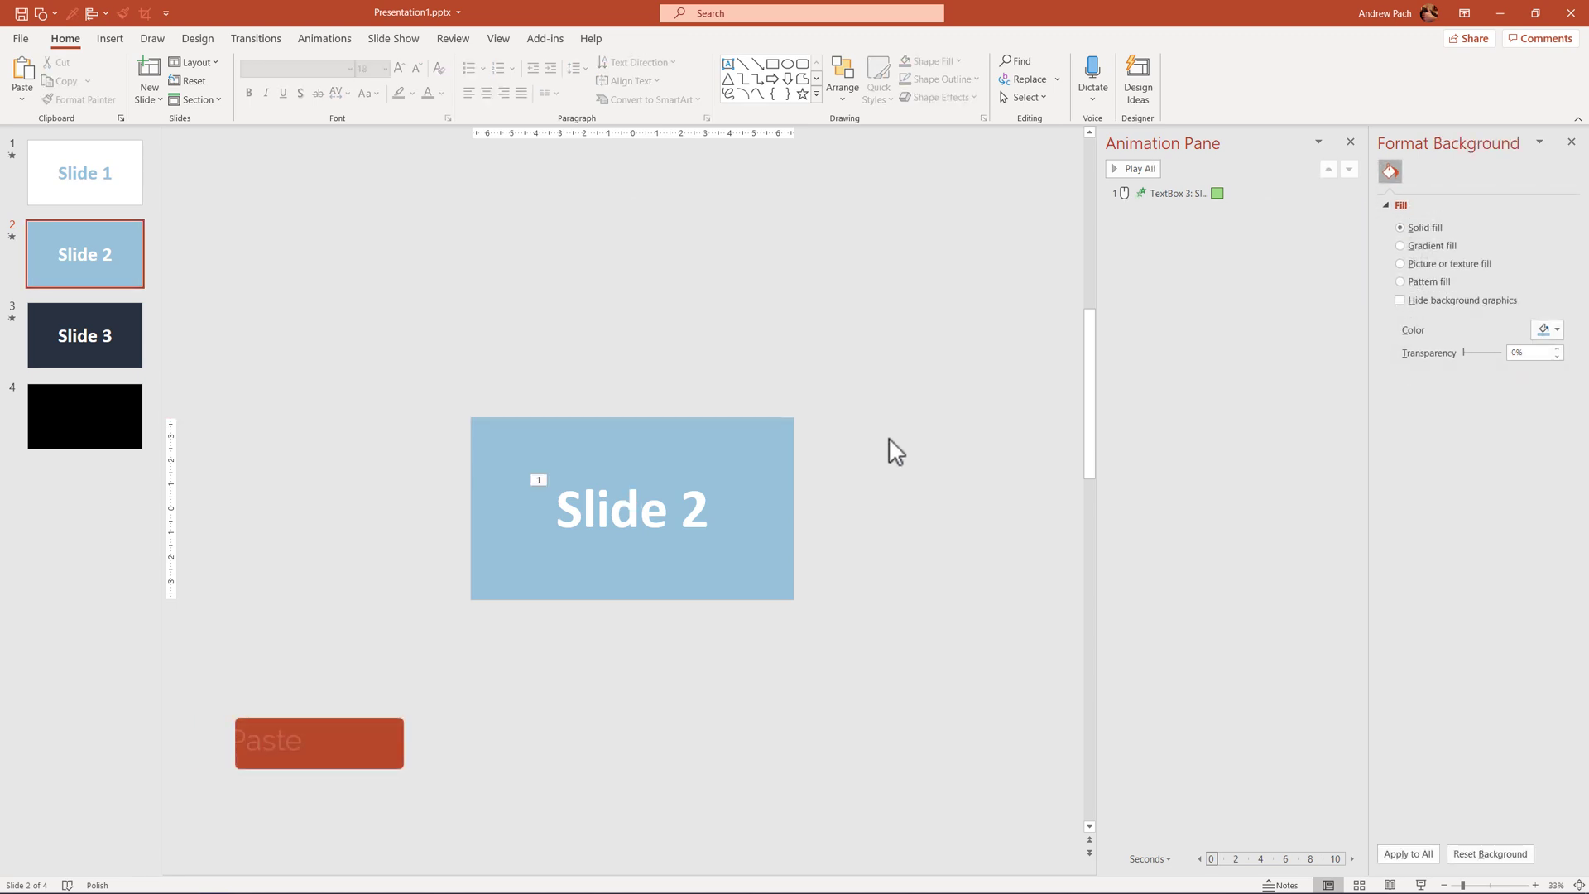
key("ctrl+v")
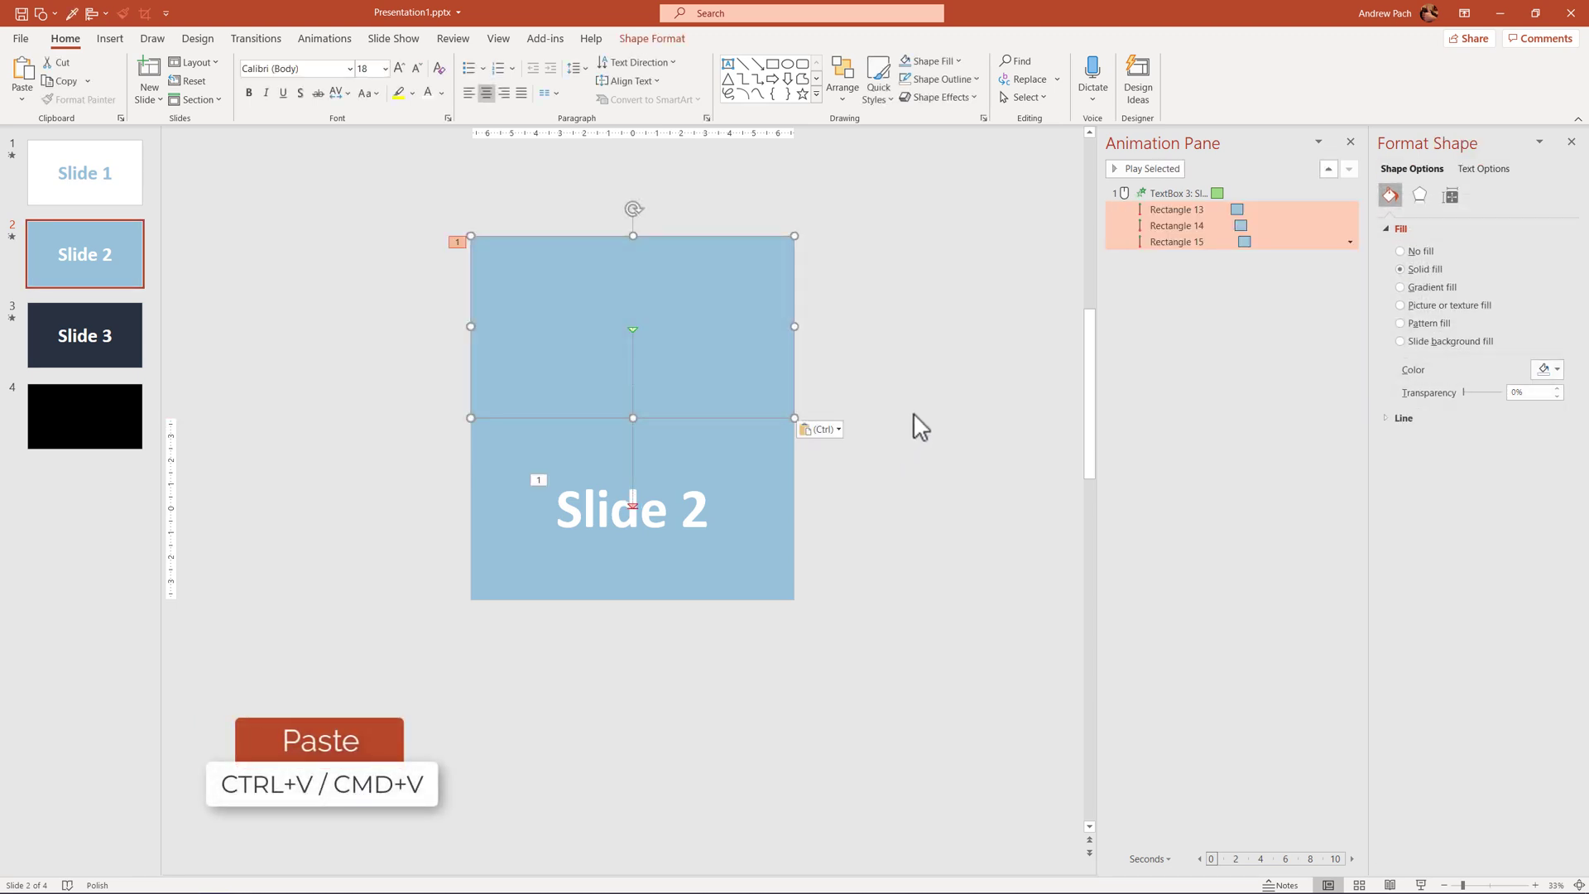
left_click(912, 413)
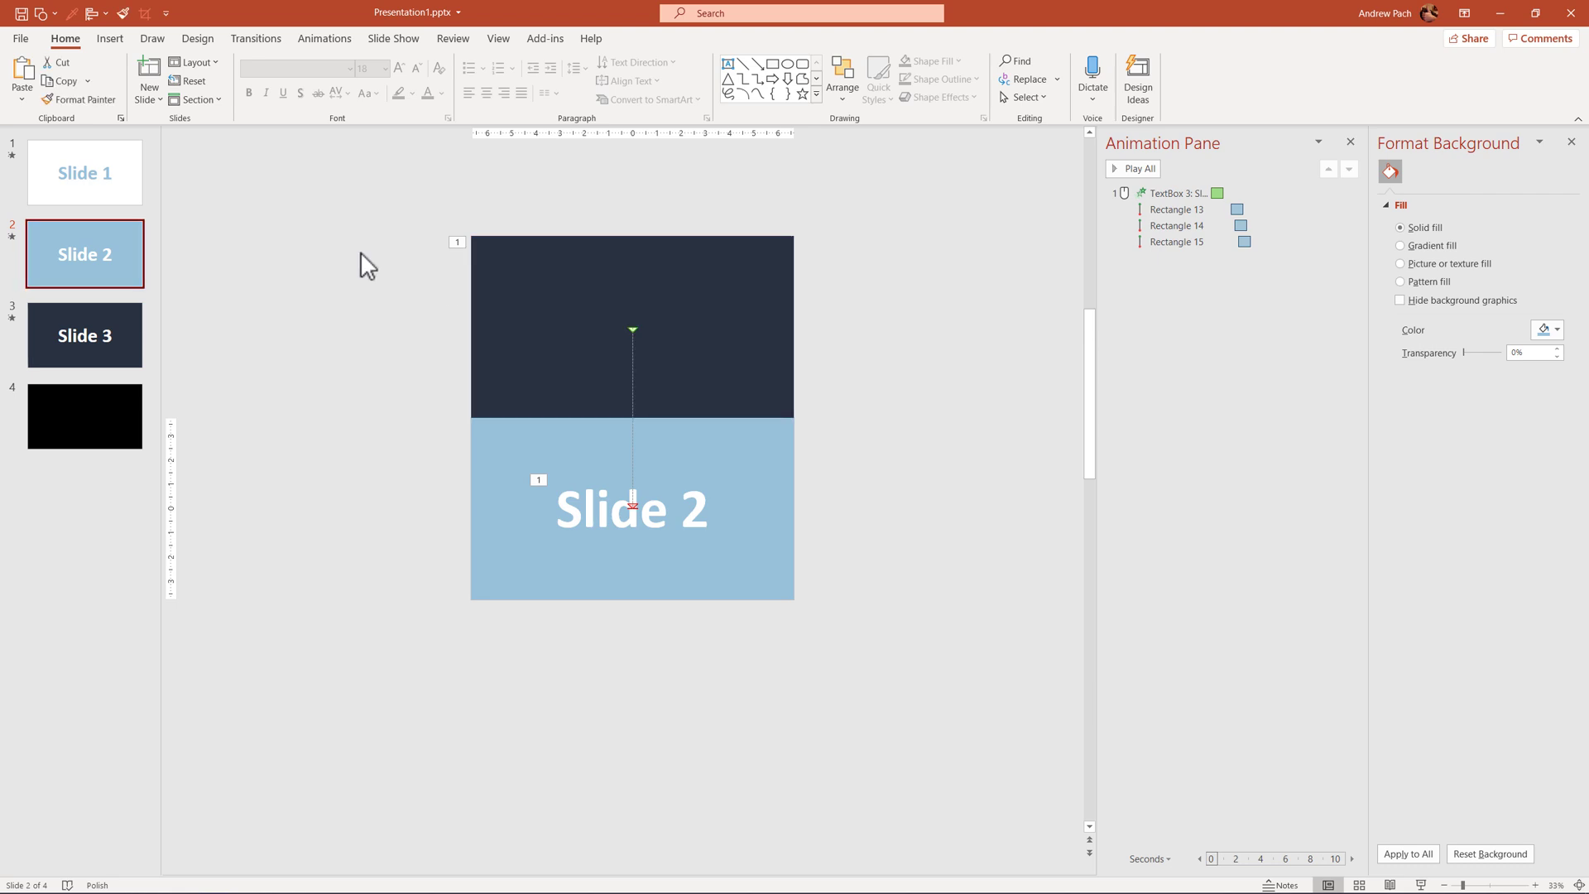
Delay Rectangle 13's animation on Slide 2 to start at about 2.3 s.
left_click(257, 39)
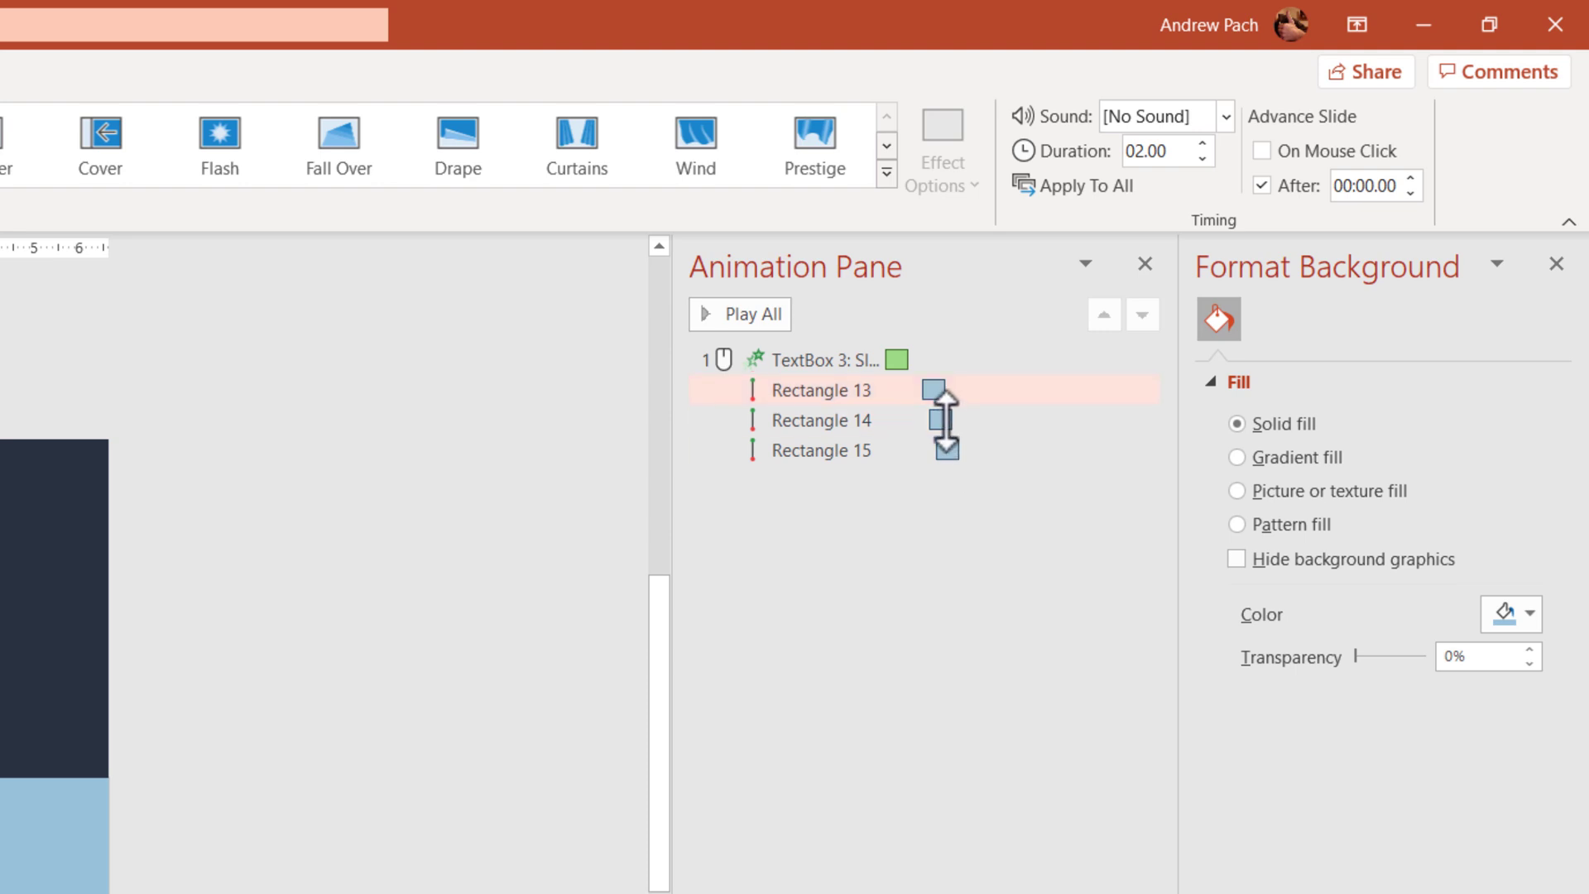
left_click_drag(934, 390, 958, 455)
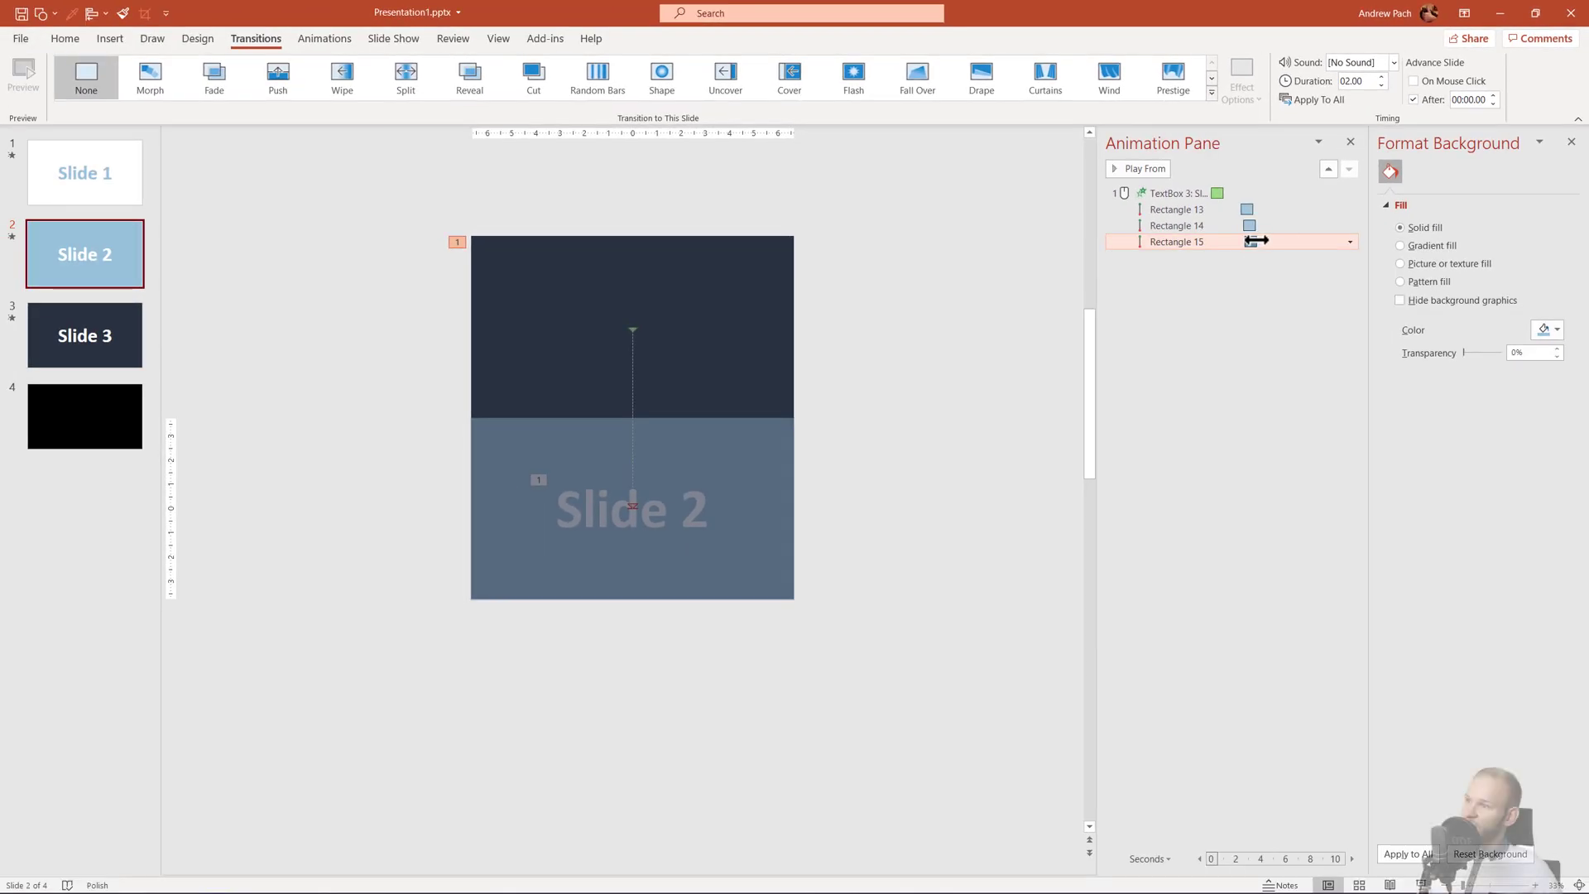